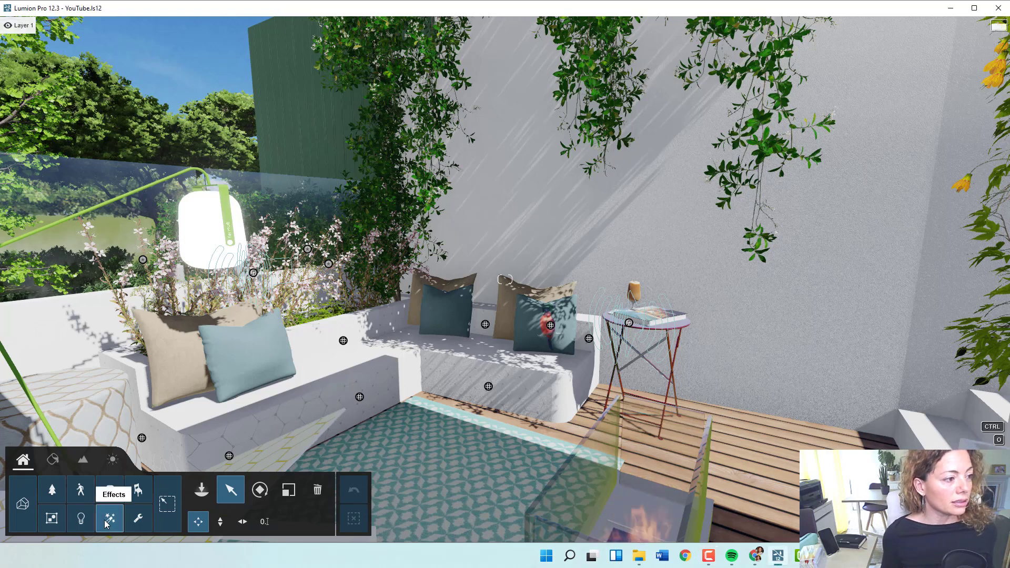
Add a Moss 001 decal effect at the base of the white wall, just above the wooden deck.
click(108, 519)
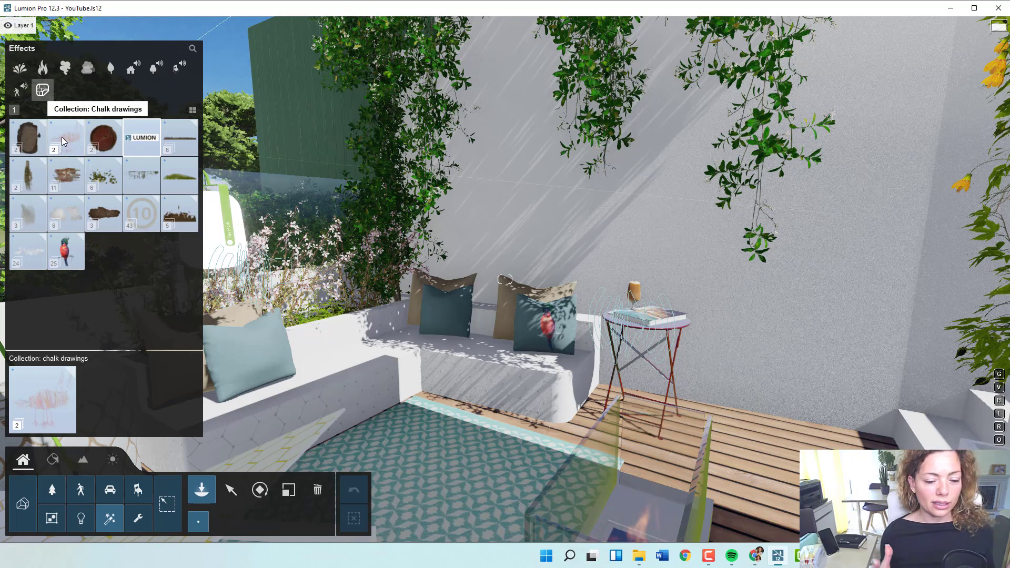
click(178, 180)
click(747, 391)
right_drag(733, 383, 742, 447)
key(w)
key(w)
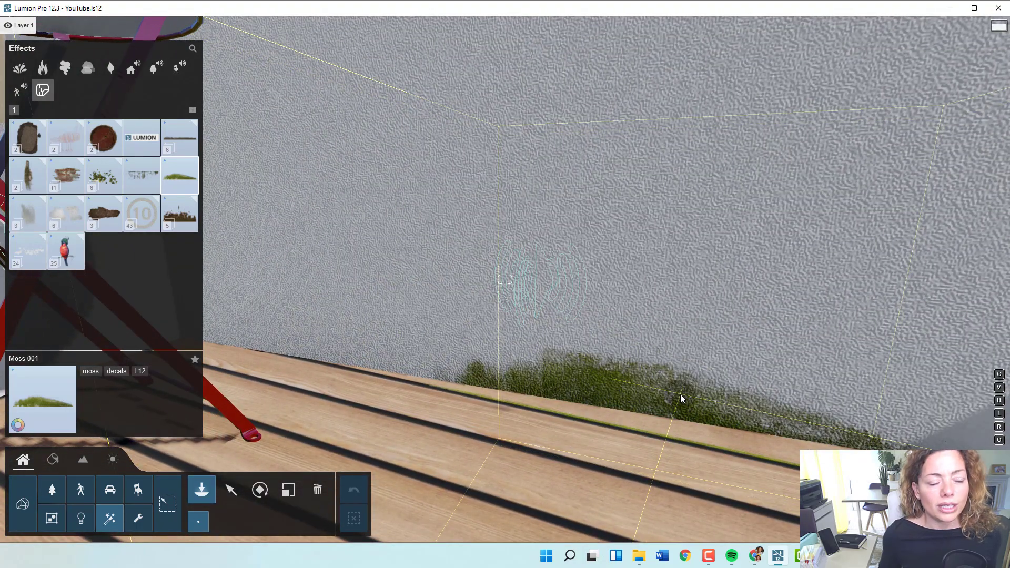
Place Mold 001 decals along the upper edge of the white wall.
click(141, 175)
click(620, 232)
right_drag(619, 232, 685, 128)
key(s)
key(s)
key(w)
key(s)
key(w)
key(s)
click(608, 112)
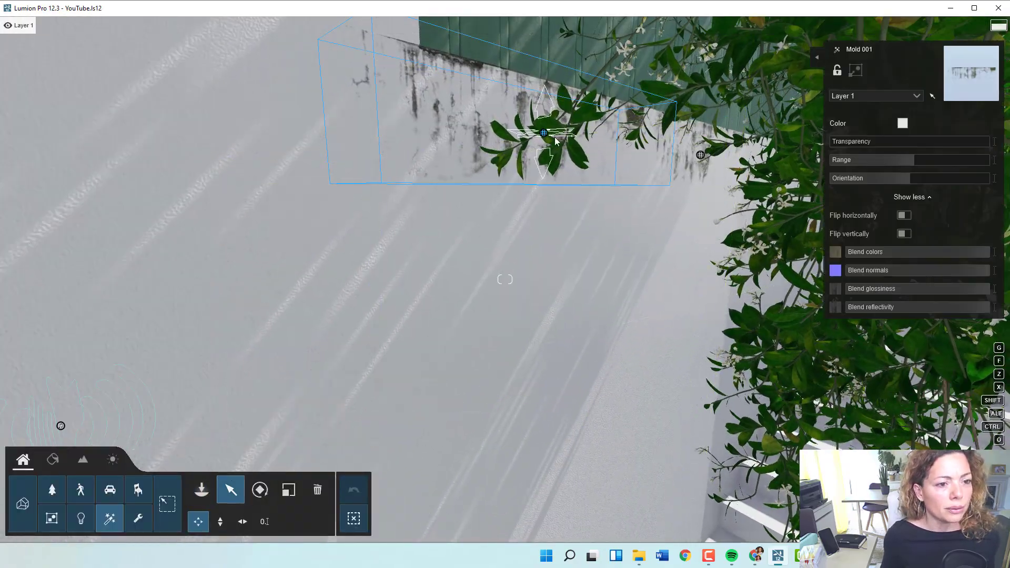
Shift the selected mold decal sideways along the wall's upper edge, behind the hanging plants.
drag(543, 135, 597, 138)
key(s)
right_drag(597, 138, 474, 126)
key(s)
key(w)
key(w)
key(s)
key(w)
key(s)
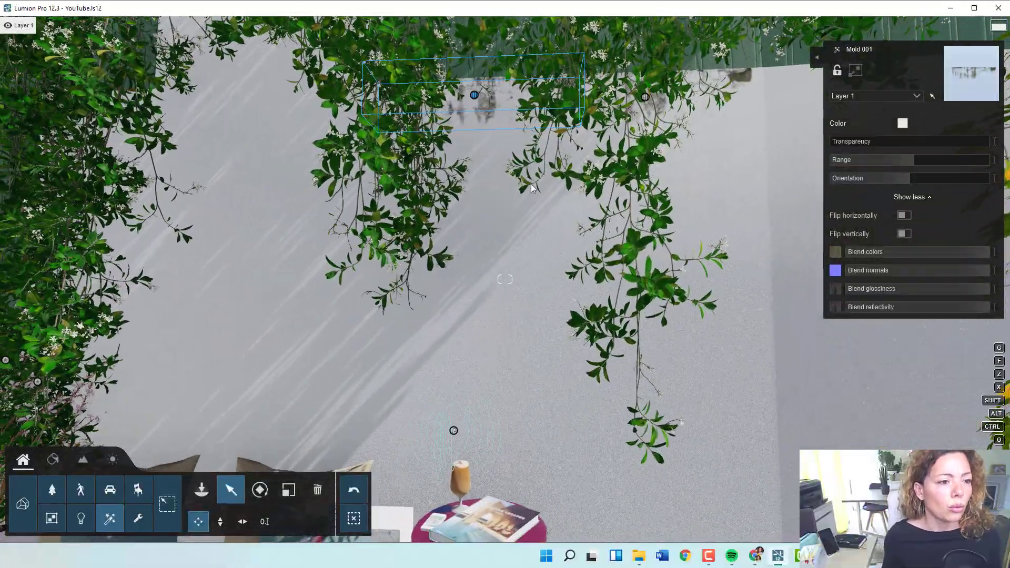
Examine the bird decal on the blue cushion and how it follows the fabric.
key(s)
right_drag(555, 211, 543, 197)
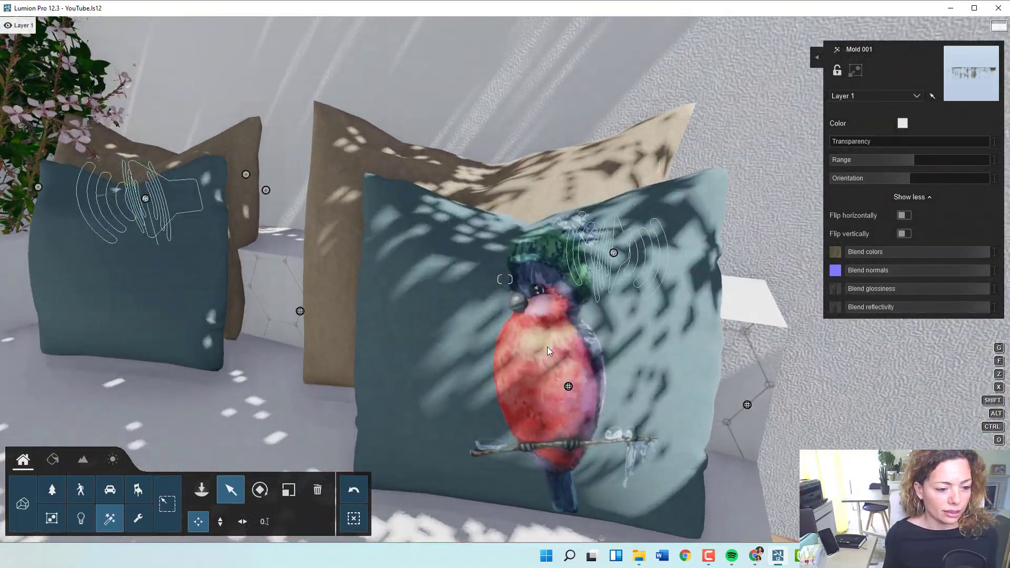
key(s)
key(d)
mouse_move(524, 323)
right_down()
mouse_move(447, 313)
mouse_move(529, 320)
right_up()
key(w)
key(w)
key(s)
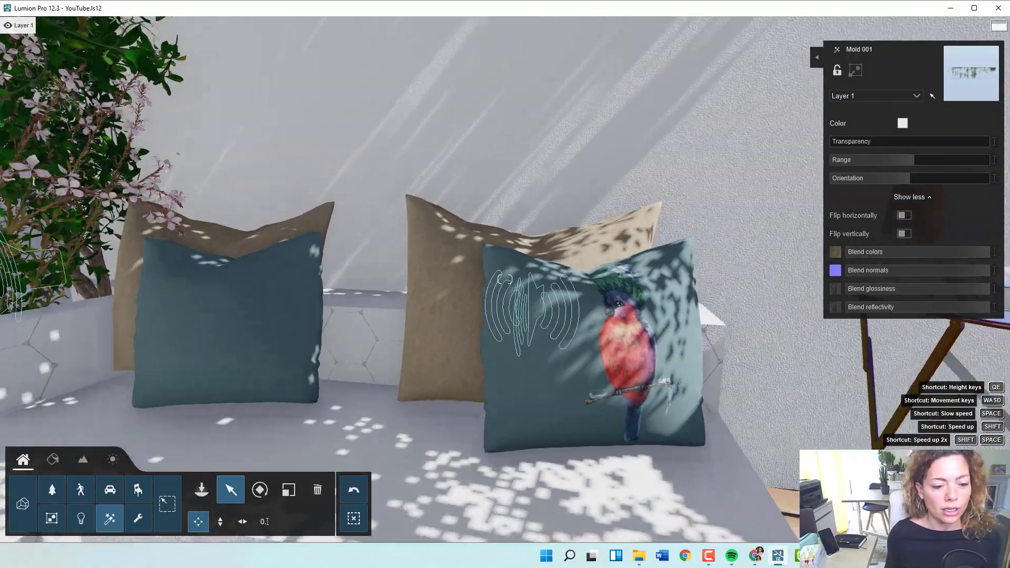
key(s)
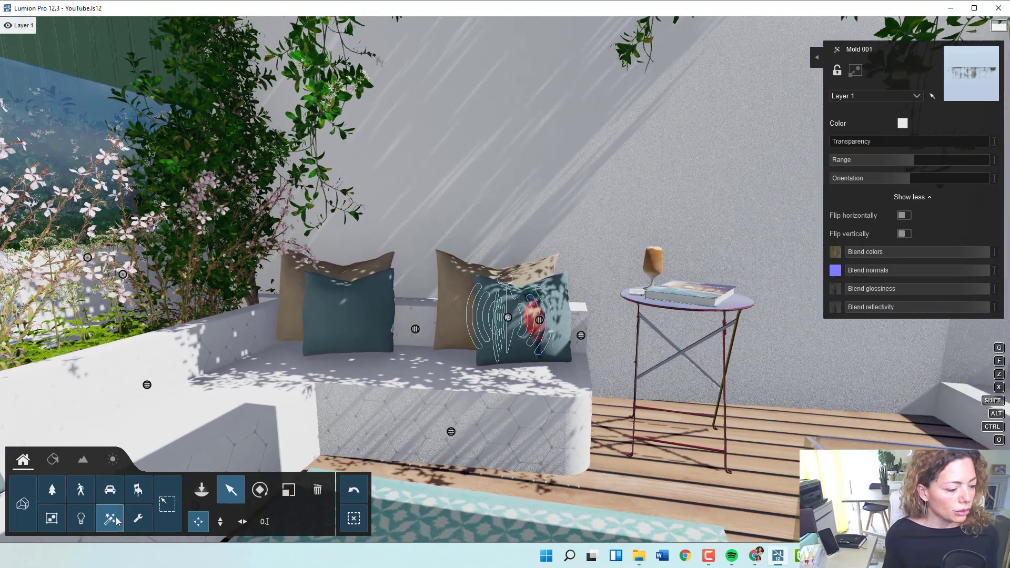
Place a custom decal with the default LUMION logo on the front face of the tree planter.
click(116, 521)
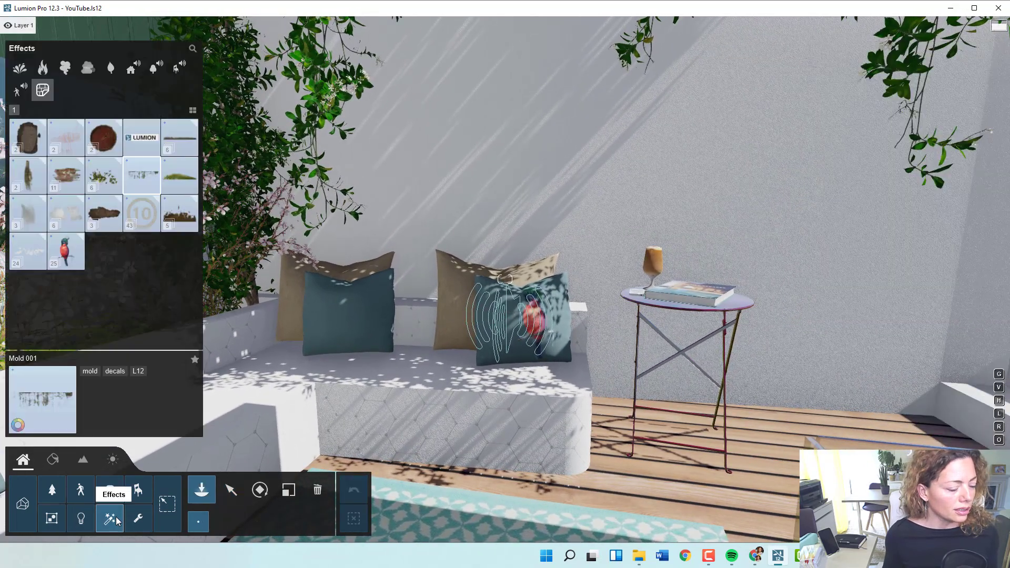
click(140, 135)
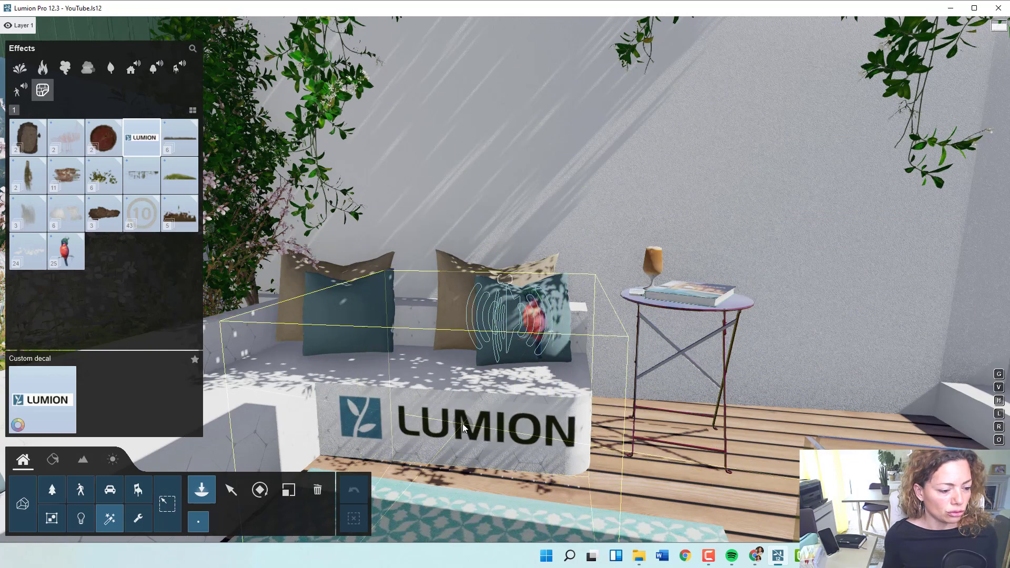
click(454, 424)
right_drag(454, 424, 530, 413)
click(485, 434)
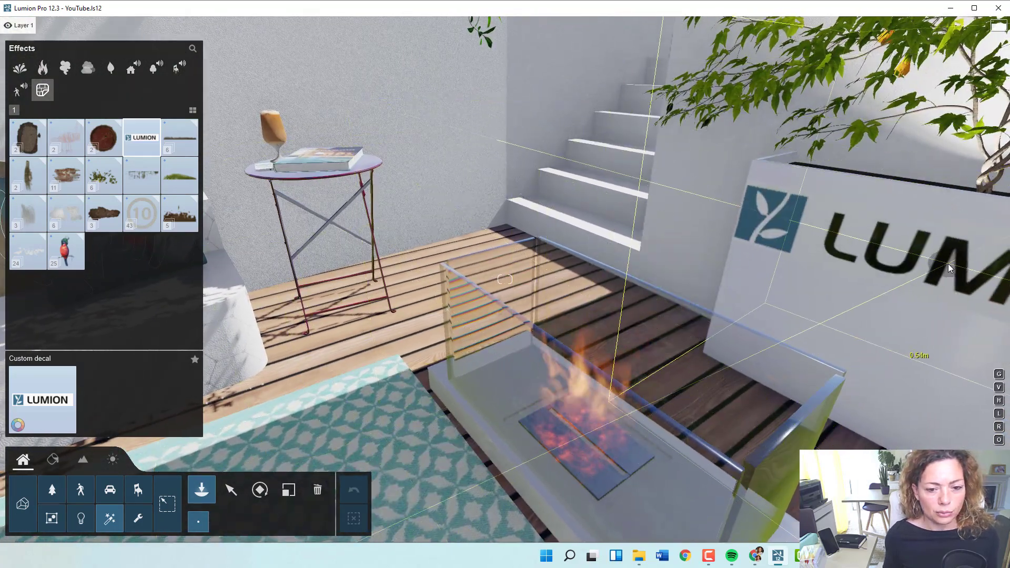
click(736, 254)
right_drag(736, 254, 540, 233)
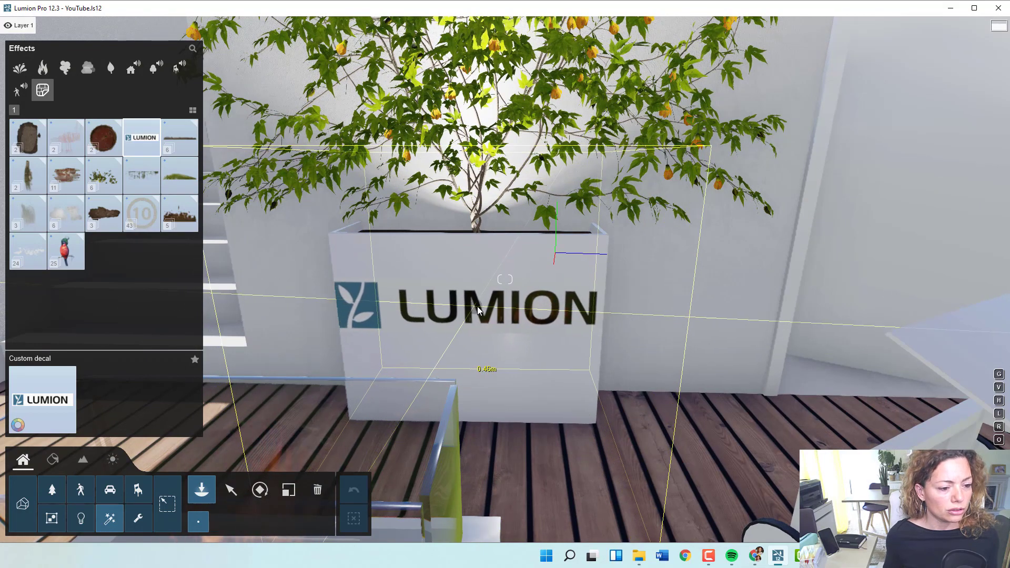
click(476, 310)
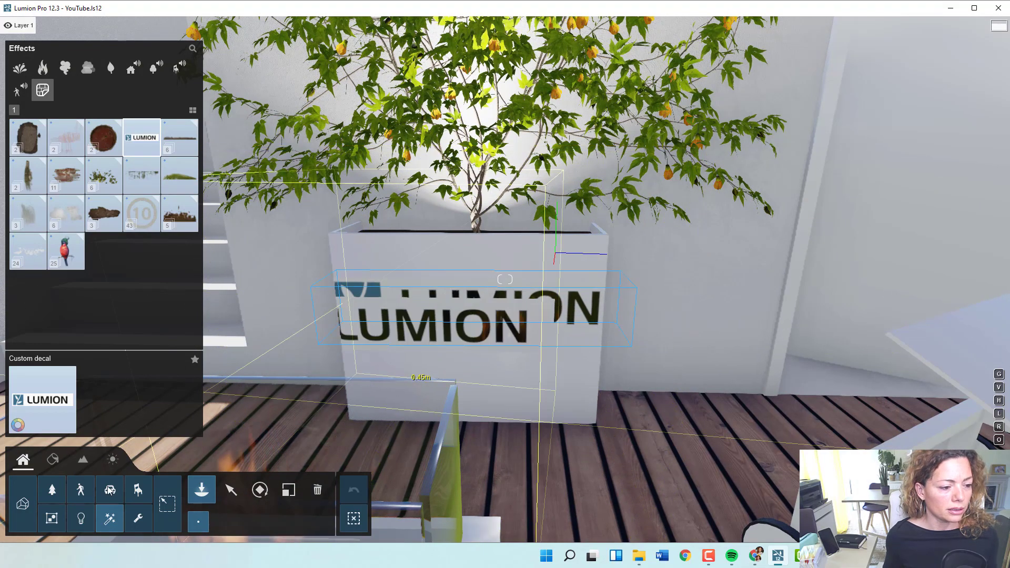
right_drag(656, 330, 639, 322)
key(w)
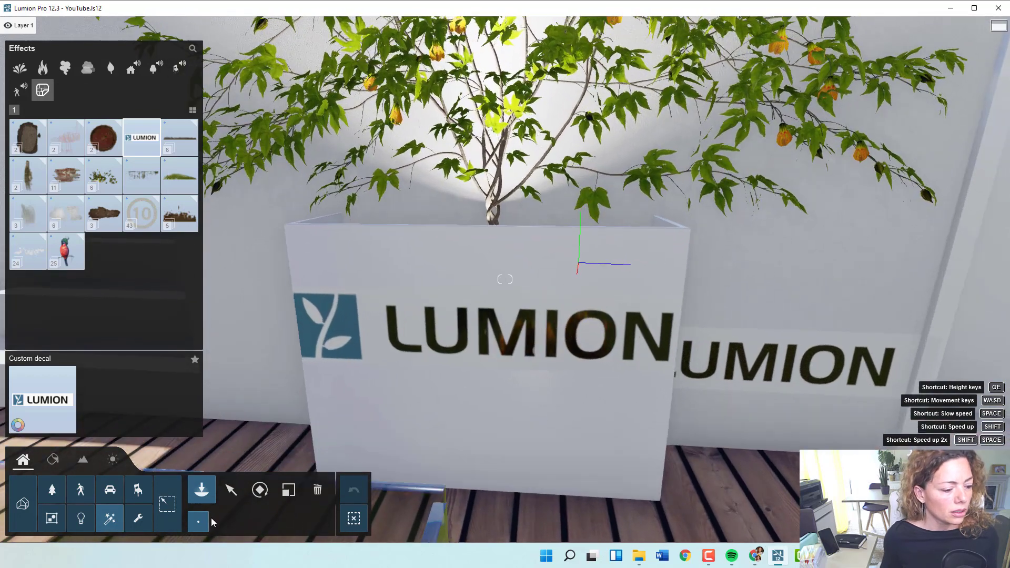
click(230, 489)
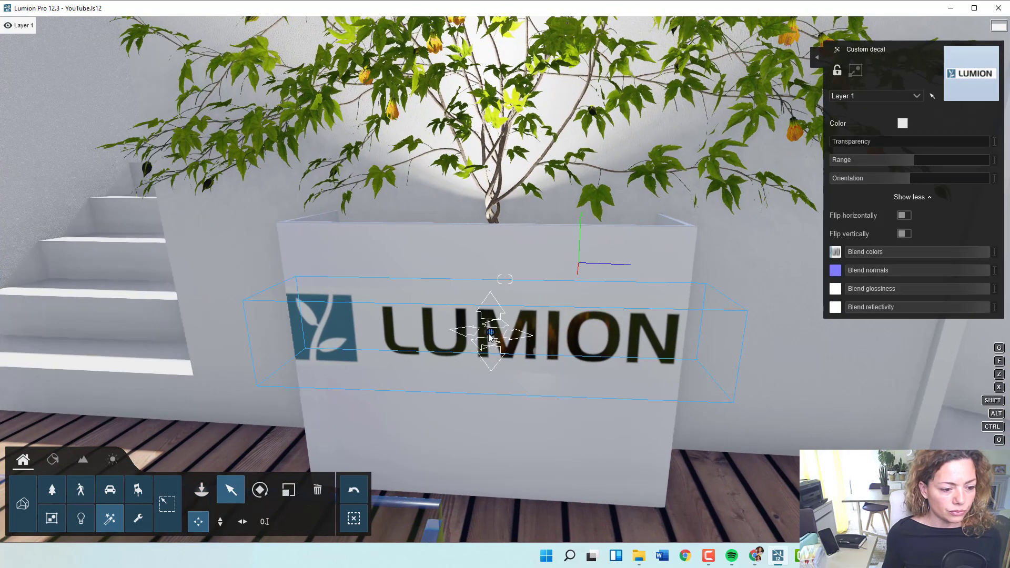
click(924, 197)
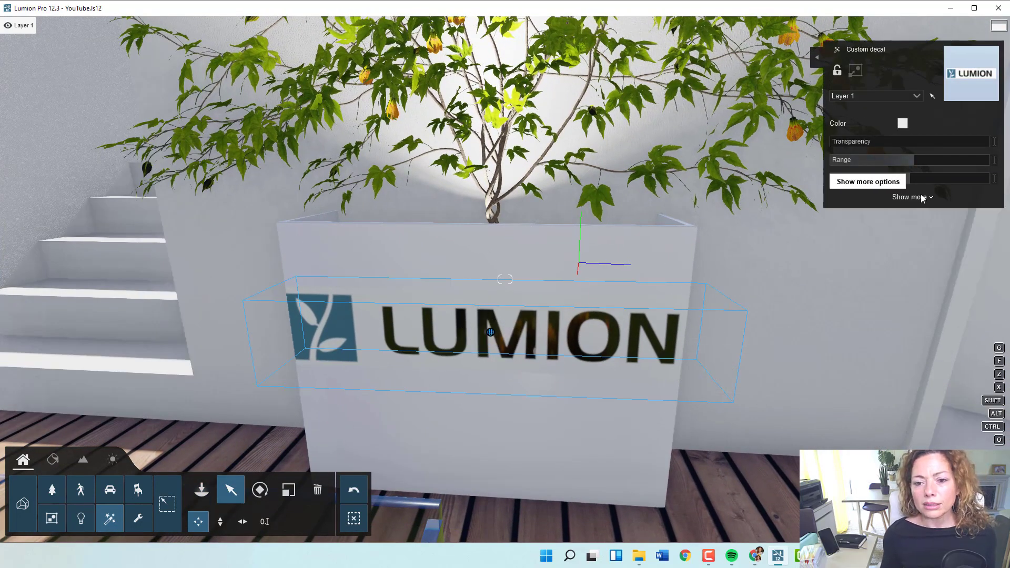
click(920, 198)
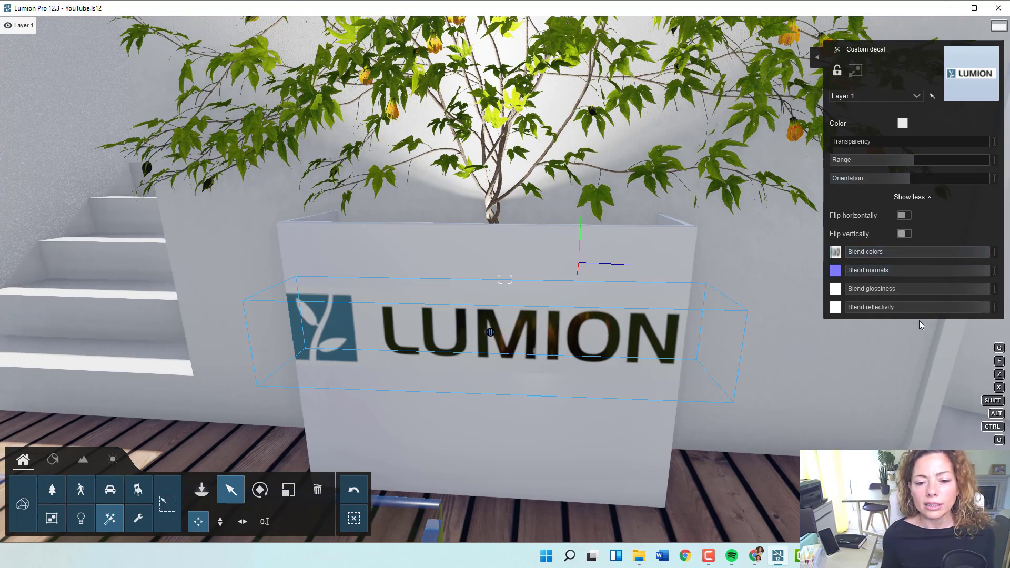
click(835, 252)
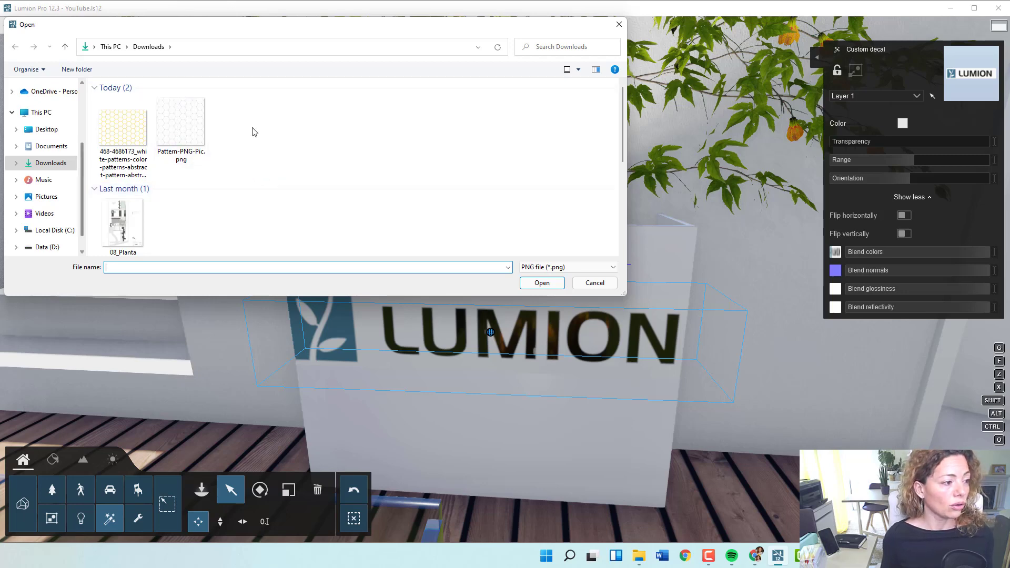
click(118, 142)
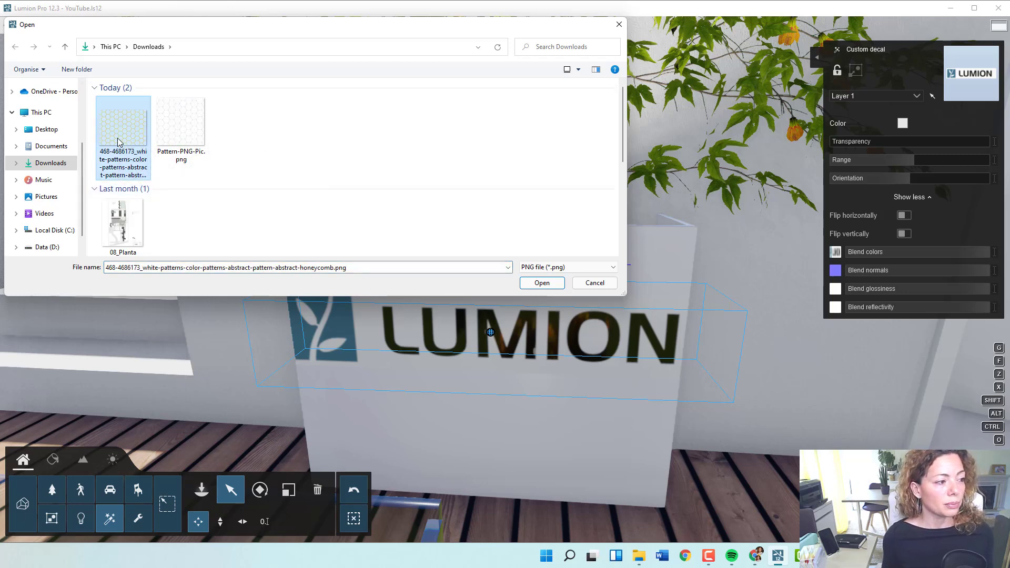
click(541, 283)
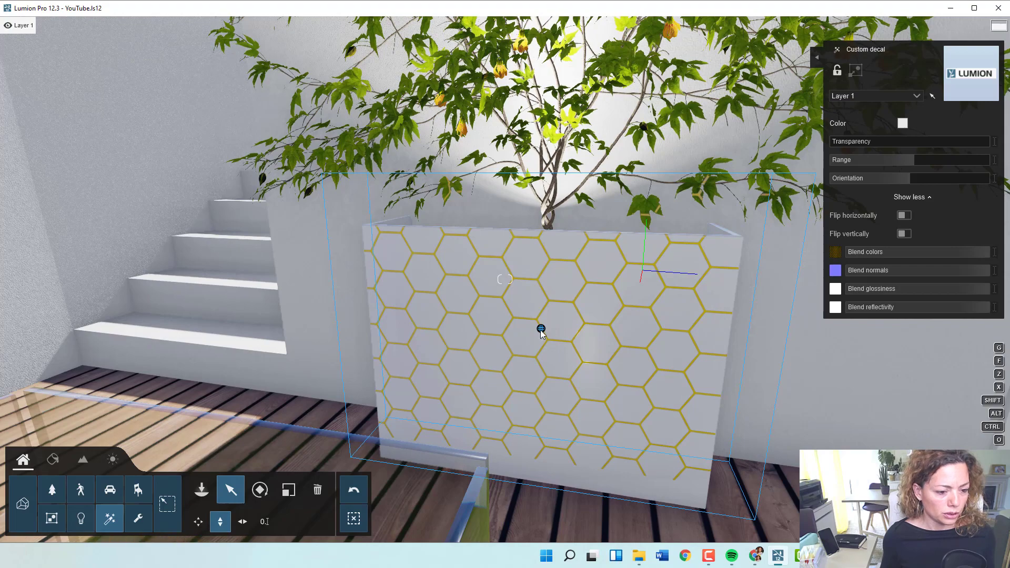
Lower the honeycomb decal so that it covers the planter's front face down to the deck.
drag(541, 329, 541, 338)
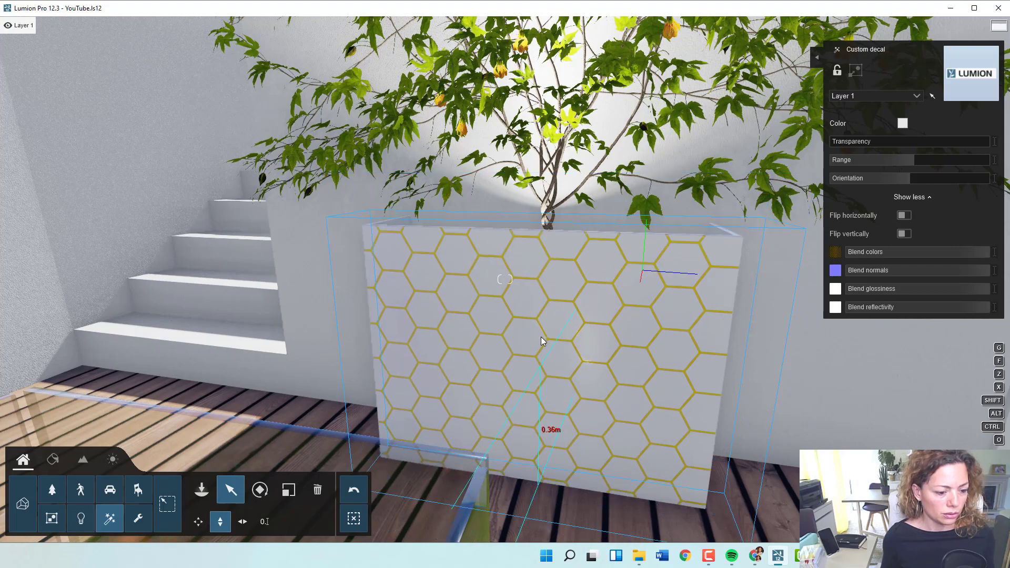
key(d)
right_drag(541, 337, 447, 336)
key(w)
key(s)
key(w)
key(w)
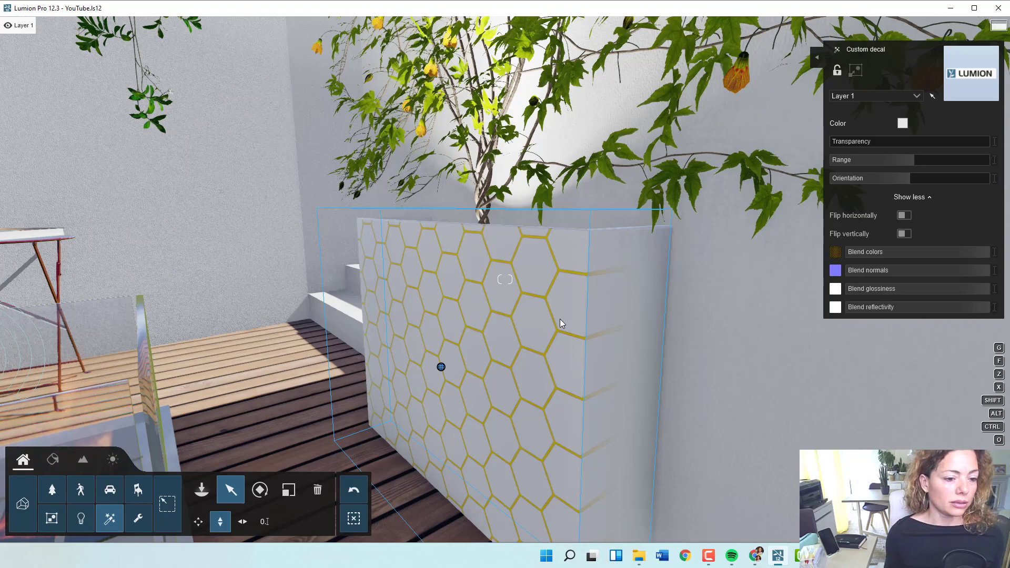
Examine the honeycomb decal close up on the planter's surface, along with its Blend colors setting.
key(d)
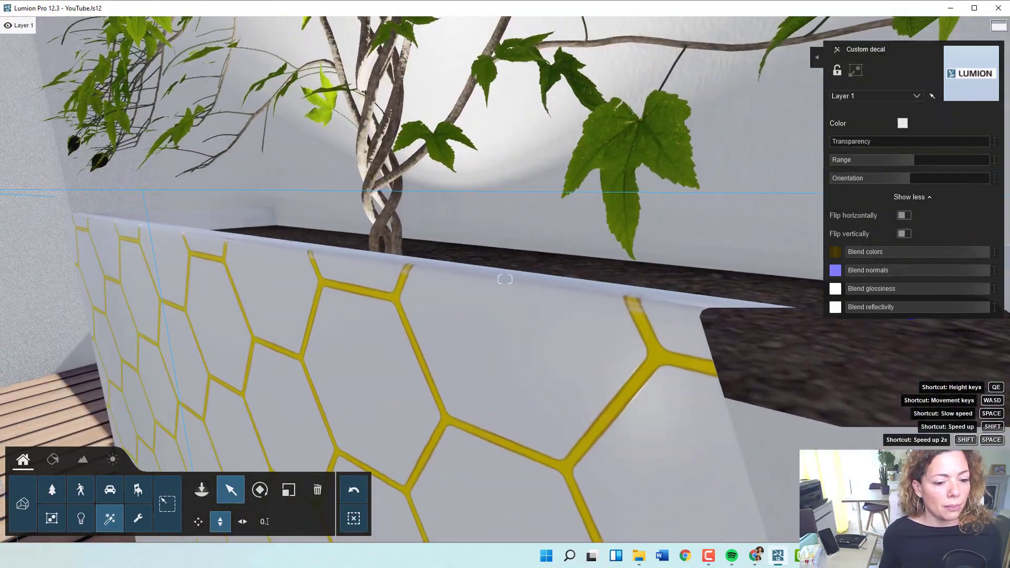
key(s)
right_drag(504, 279, 497, 347)
key(w)
key(w)
right_drag(560, 336, 561, 306)
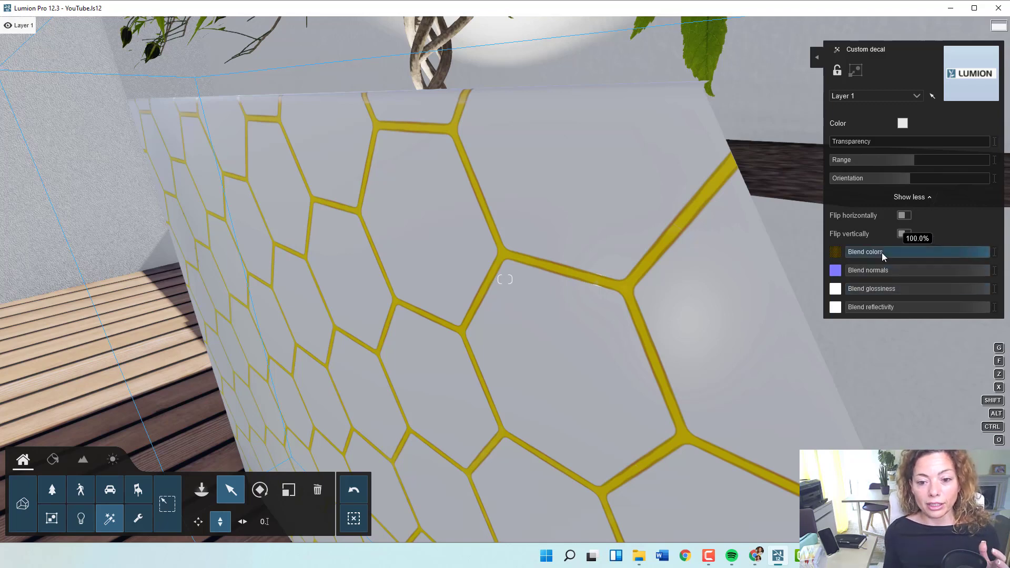
drag(881, 253, 982, 251)
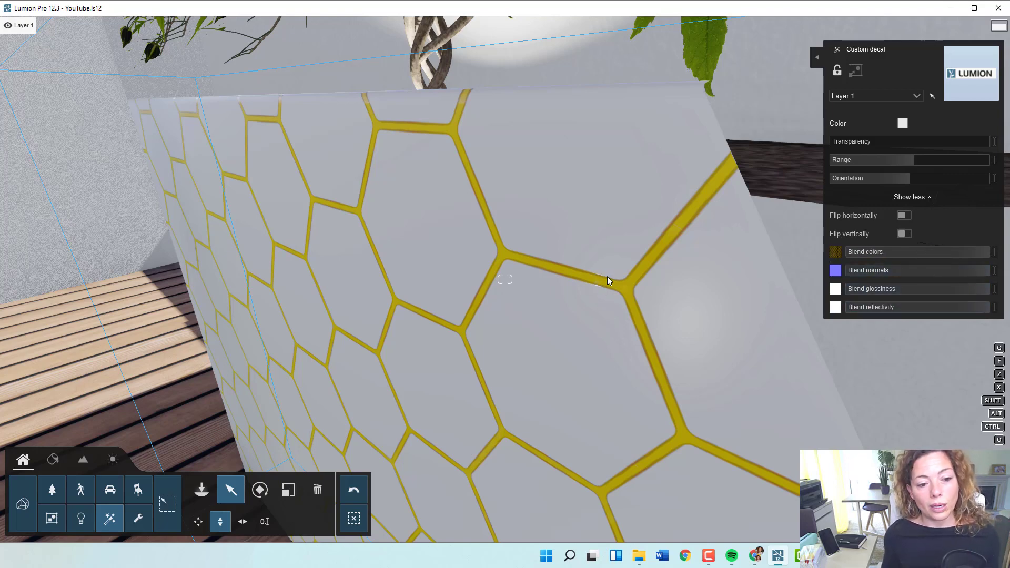
Copy the honeycomb decal from the planter onto the textured white wall behind the side table.
right_drag(611, 319, 421, 253)
key(s)
key(w)
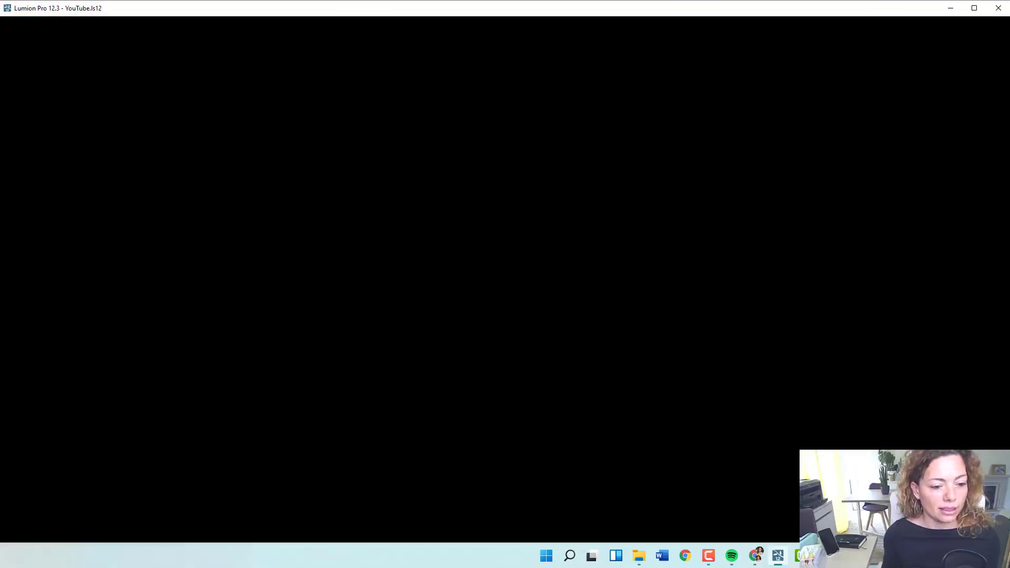
key(s)
right_drag(421, 252, 546, 269)
key(s)
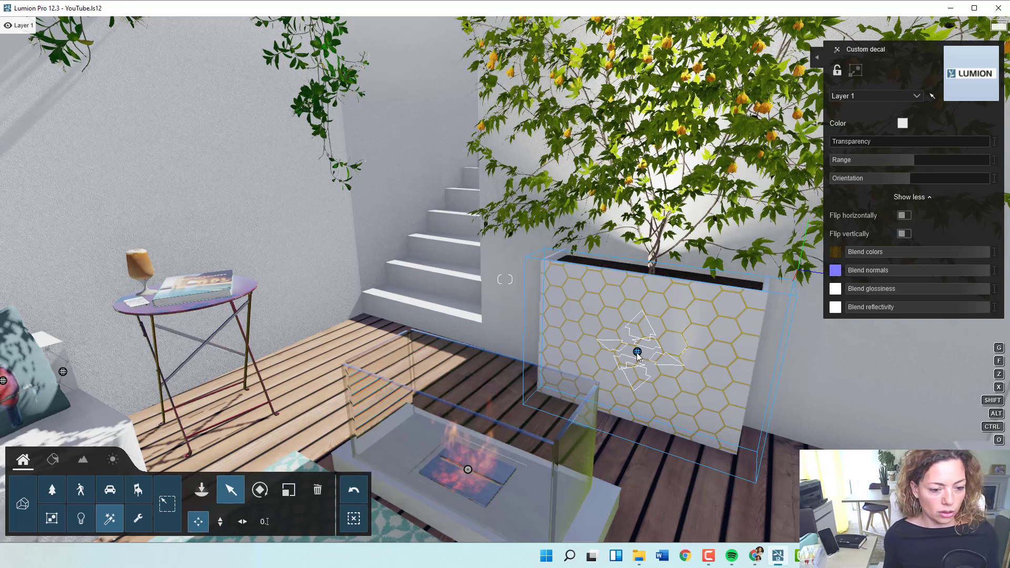
alt+drag(636, 351, 244, 213)
right_drag(244, 212, 163, 195)
key(w)
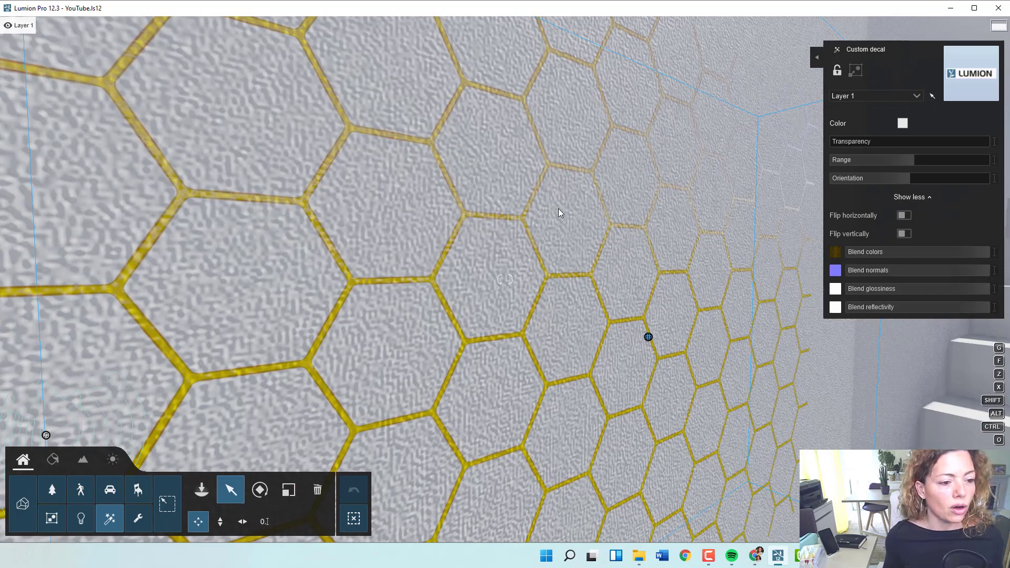
key(s)
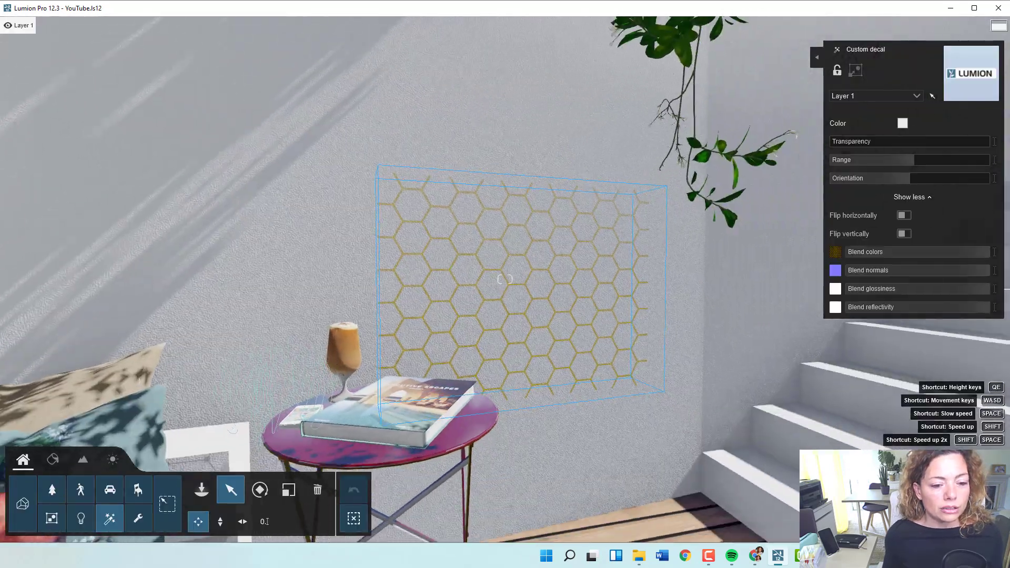
Copy the wall's honeycomb decal to a second spot on the same wall, above the bench cushions.
mouse_move(505, 279)
right_down()
mouse_move(535, 275)
mouse_move(507, 293)
right_up()
key(s)
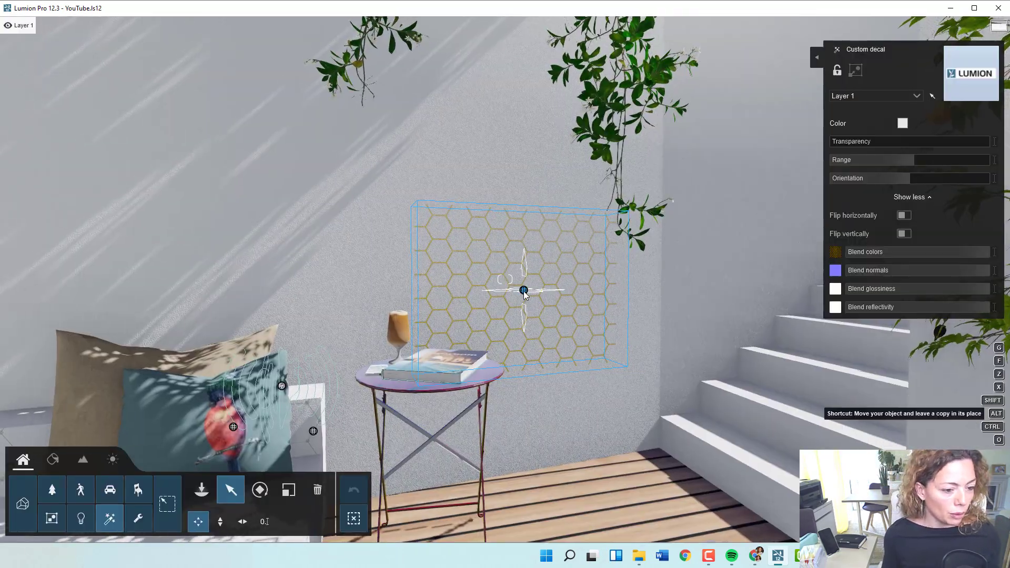
alt+drag(524, 293, 288, 229)
right_drag(412, 259, 358, 231)
key(w)
key(s)
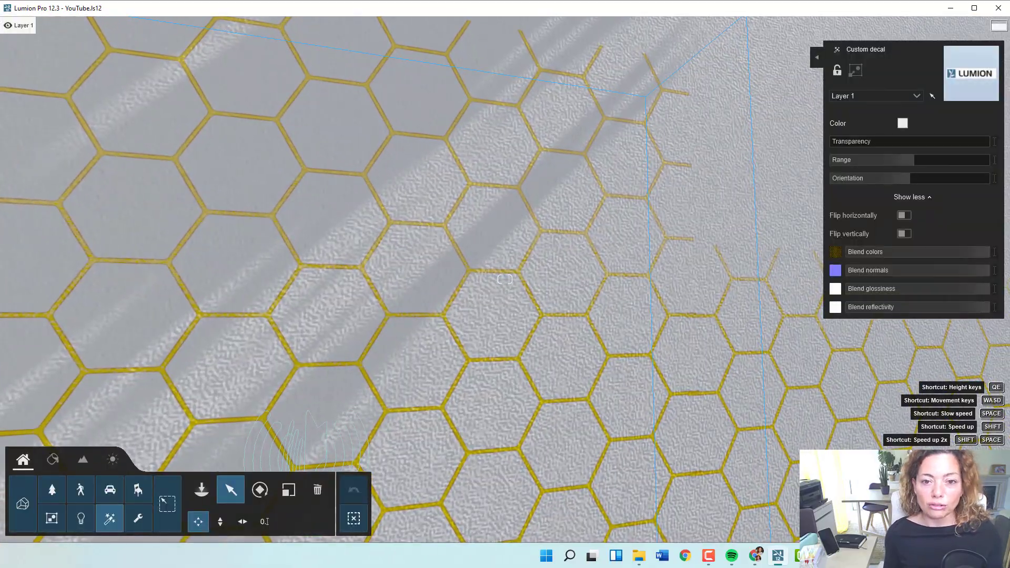
Examine the hexagonal line pattern decals on the front and back surfaces of the white bench.
key(s)
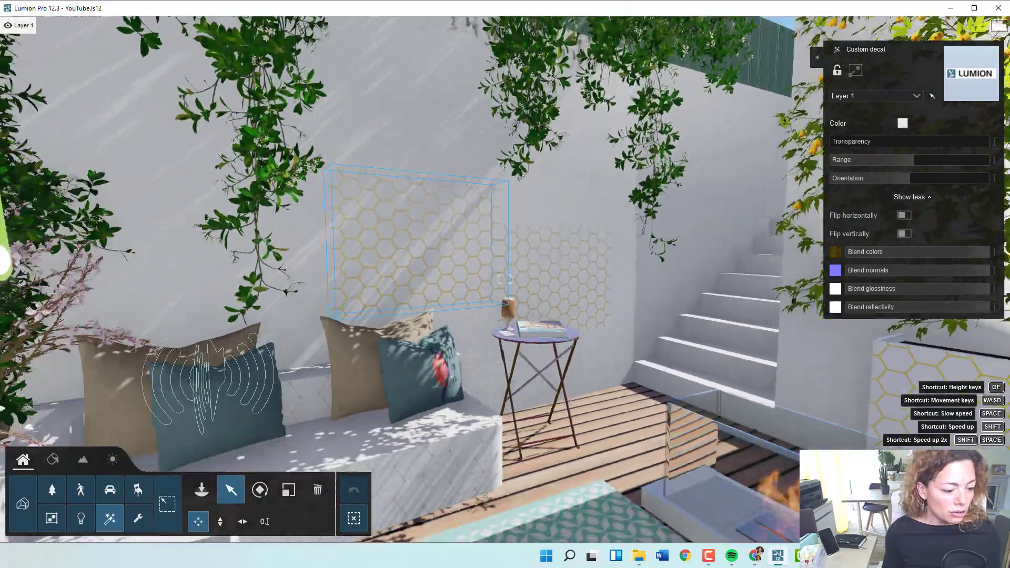
right_drag(505, 279, 462, 357)
key(w)
key(w)
right_drag(505, 280, 457, 258)
key(s)
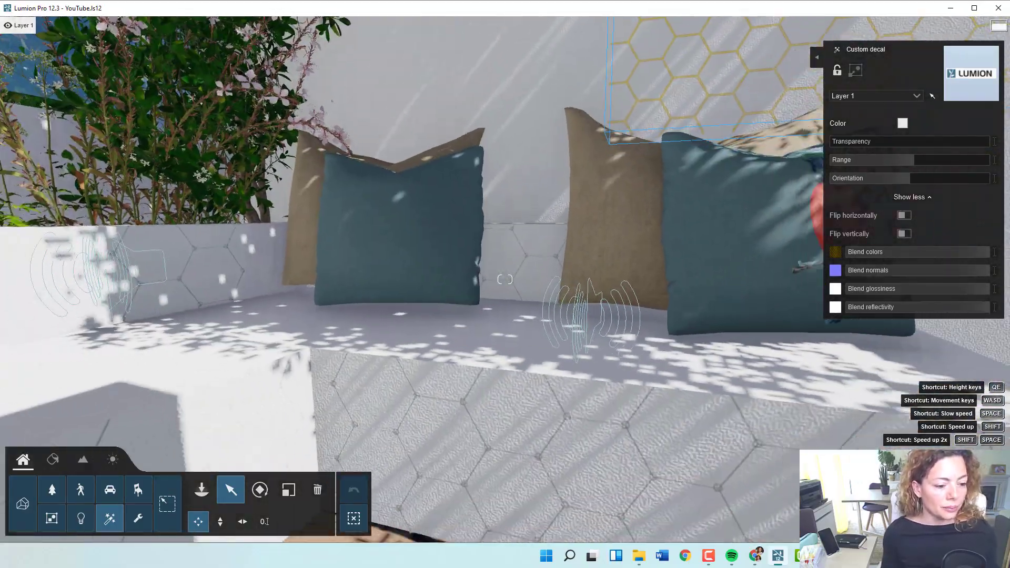
right_drag(505, 280, 536, 326)
key(w)
key(w)
key(s)
right_drag(505, 279, 463, 271)
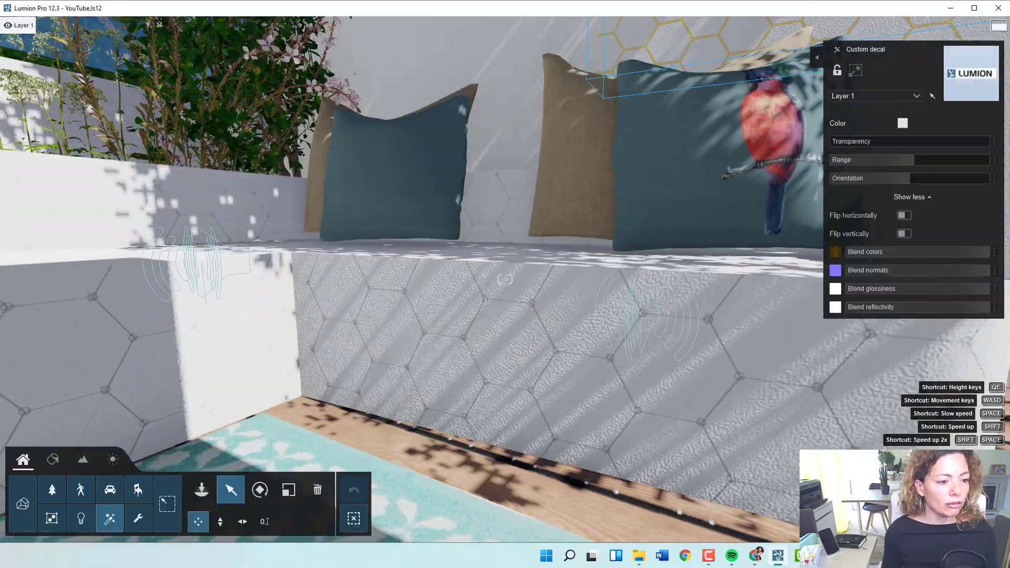
right_drag(670, 470, 669, 461)
Switch to Chrome and show the Google image results for "png pattern".
click(757, 552)
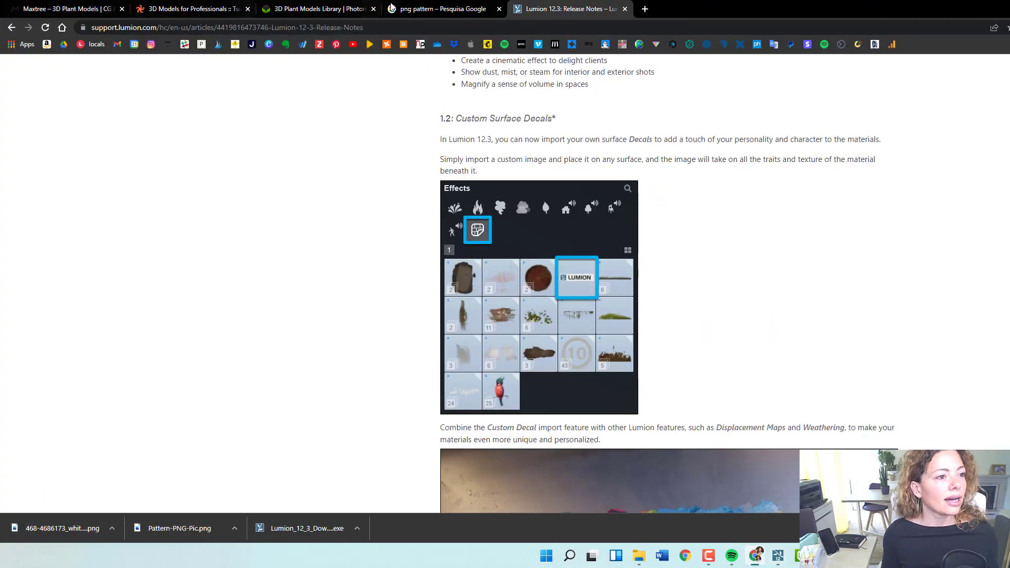
click(436, 9)
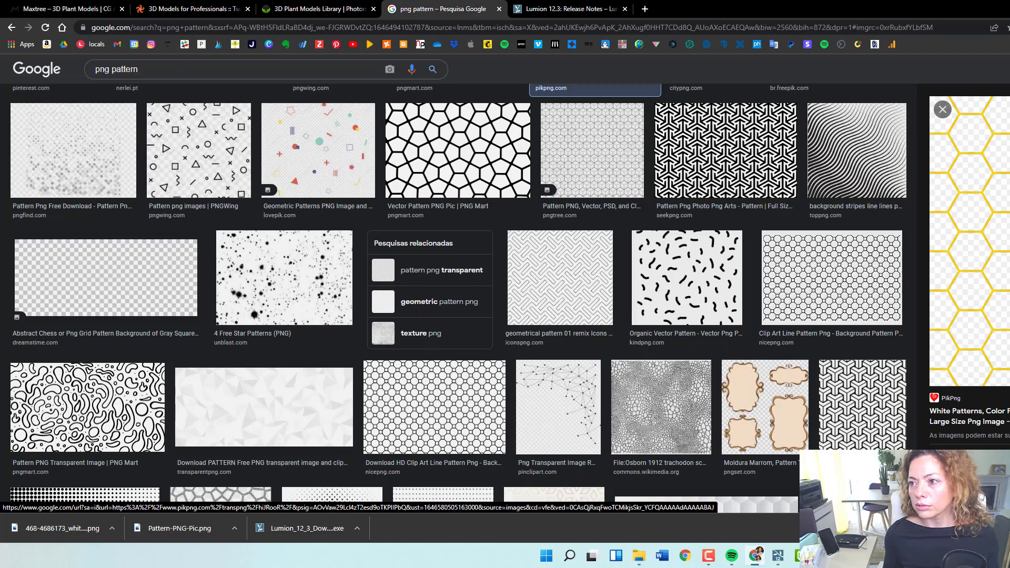
Widen the Chrome window and browse the "png pattern" image results for other pattern options.
key(super+Down)
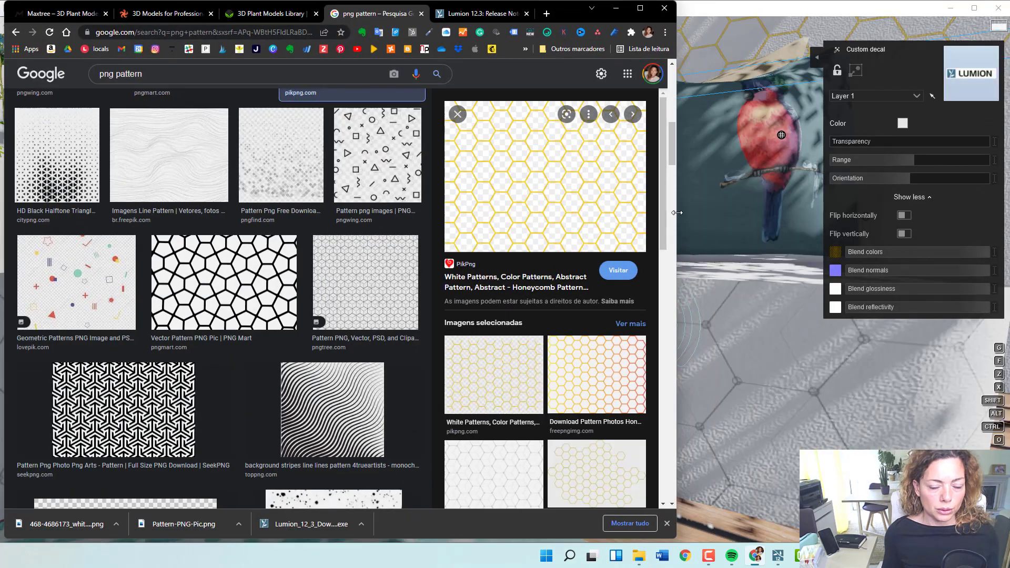
drag(676, 213, 1007, 212)
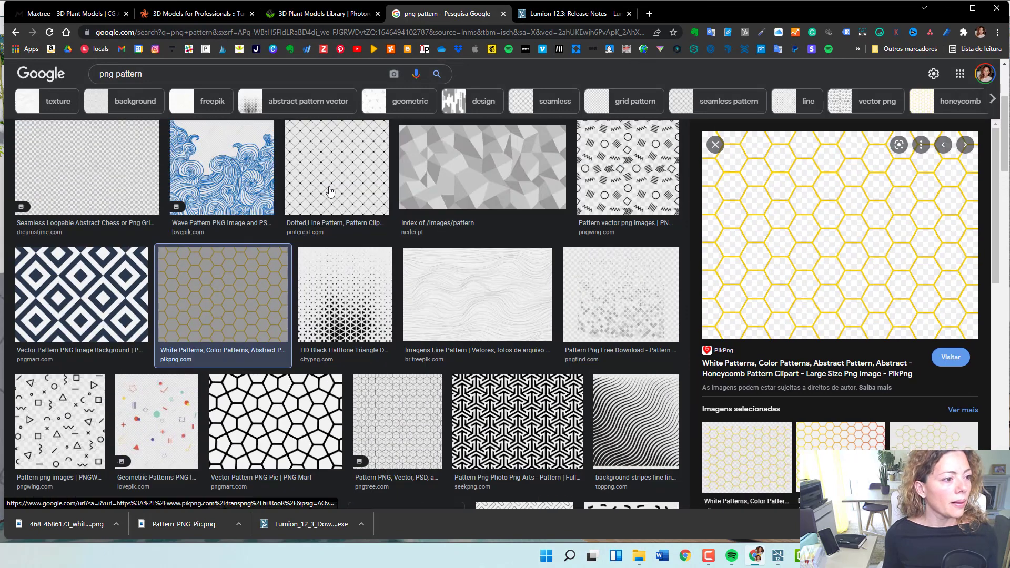
scroll(315, 191, up, 3)
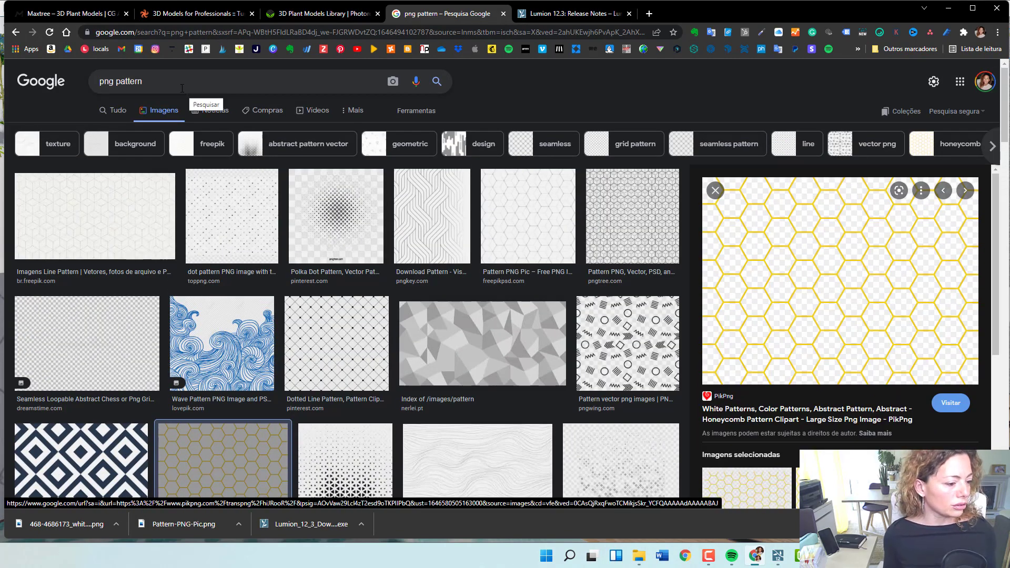
scroll(316, 257, down, 2)
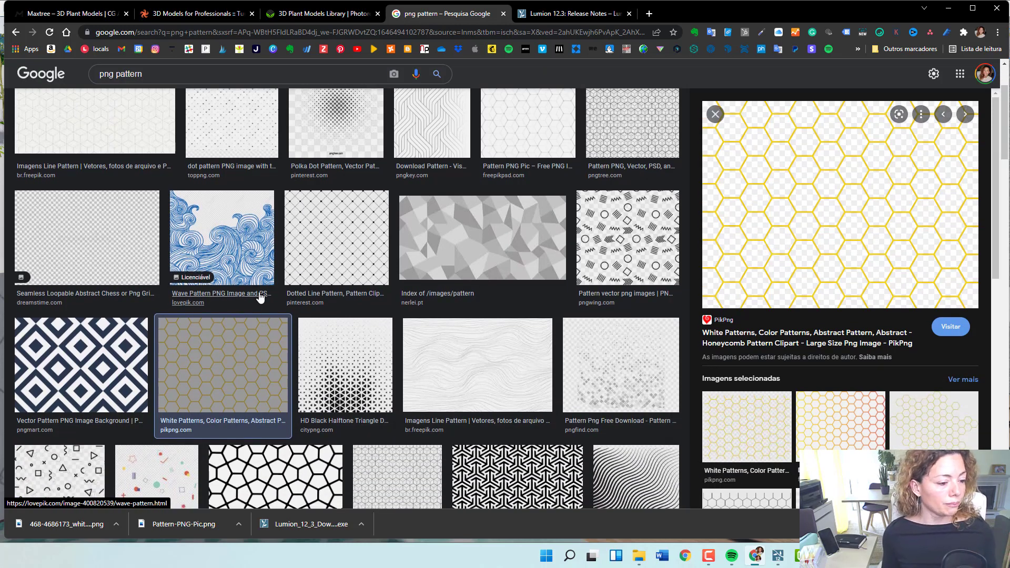
scroll(259, 292, down, 5)
scroll(258, 290, down, 5)
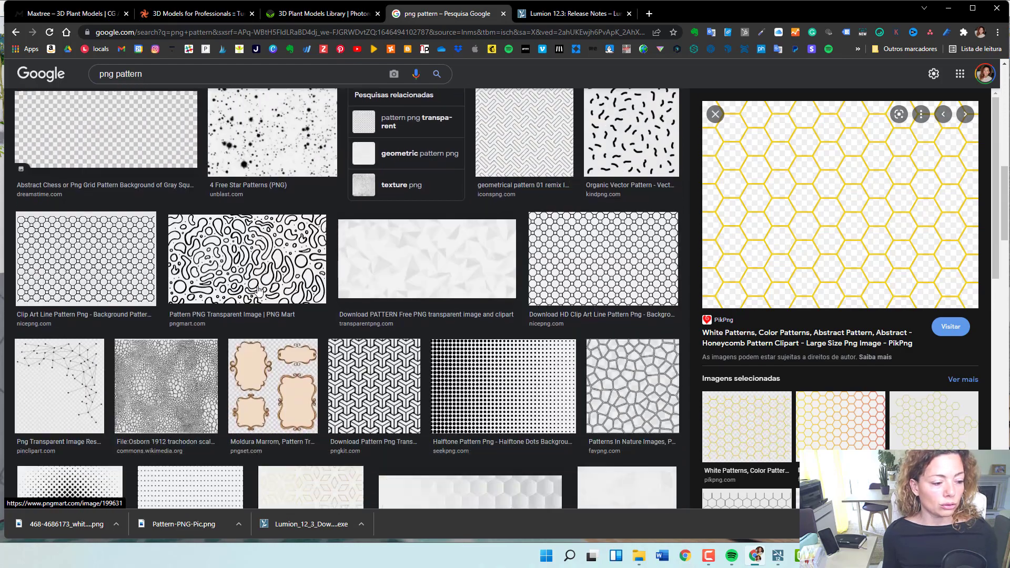
scroll(260, 290, down, 6)
scroll(478, 234, down, 4)
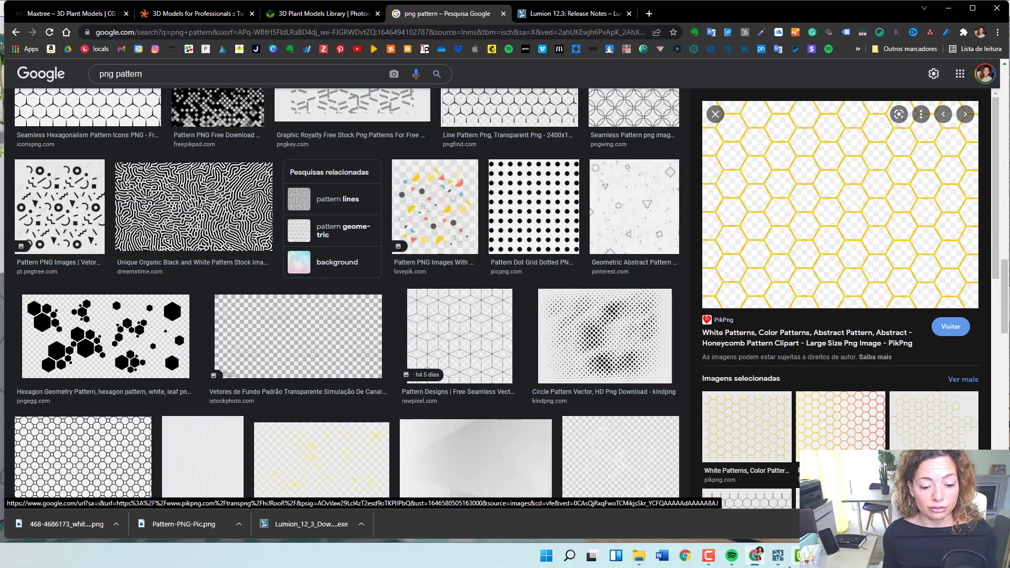
Switch to Lumion and examine the honeycomb decal on the wall above the bench cushions.
click(778, 555)
right_drag(482, 445, 499, 386)
key(s)
key(w)
key(w)
key(s)
key(s)
key(w)
key(s)
key(s)
right_drag(820, 362, 866, 355)
key(w)
Increase the wall honeycomb decal's range and move it down so it projects over the bench cushions.
mouse_move(917, 252)
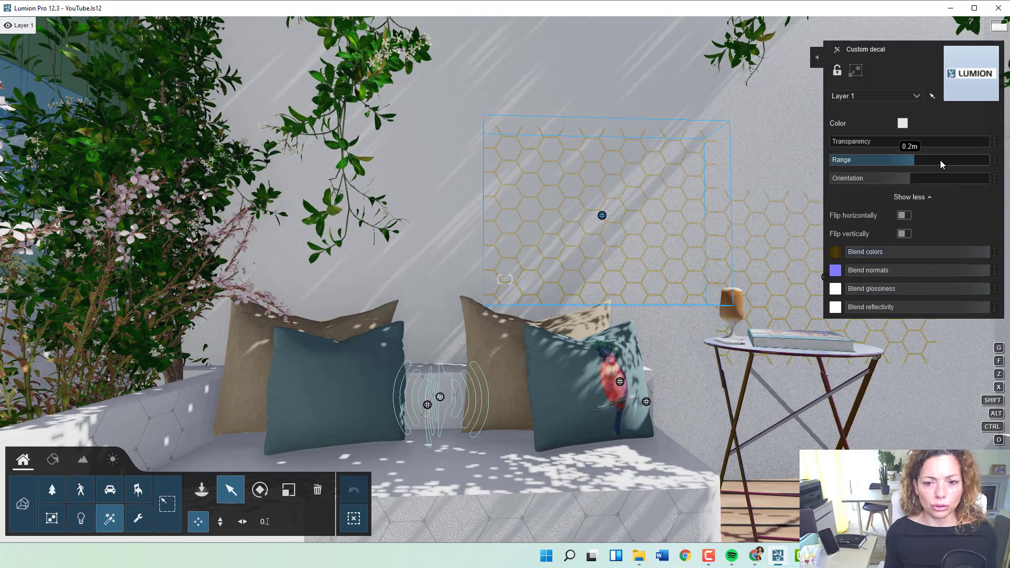
drag(955, 159, 927, 162)
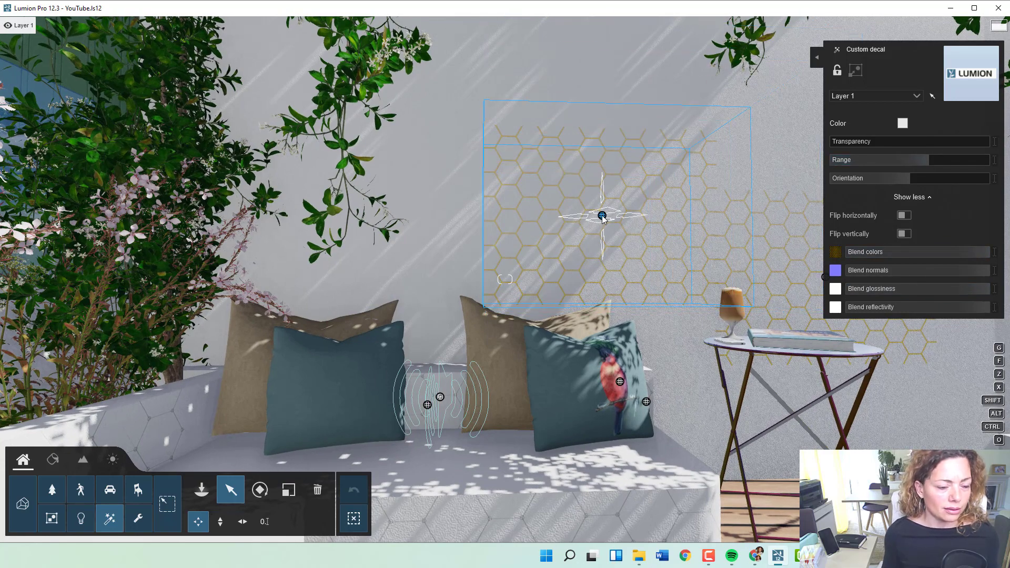
drag(599, 225, 502, 351)
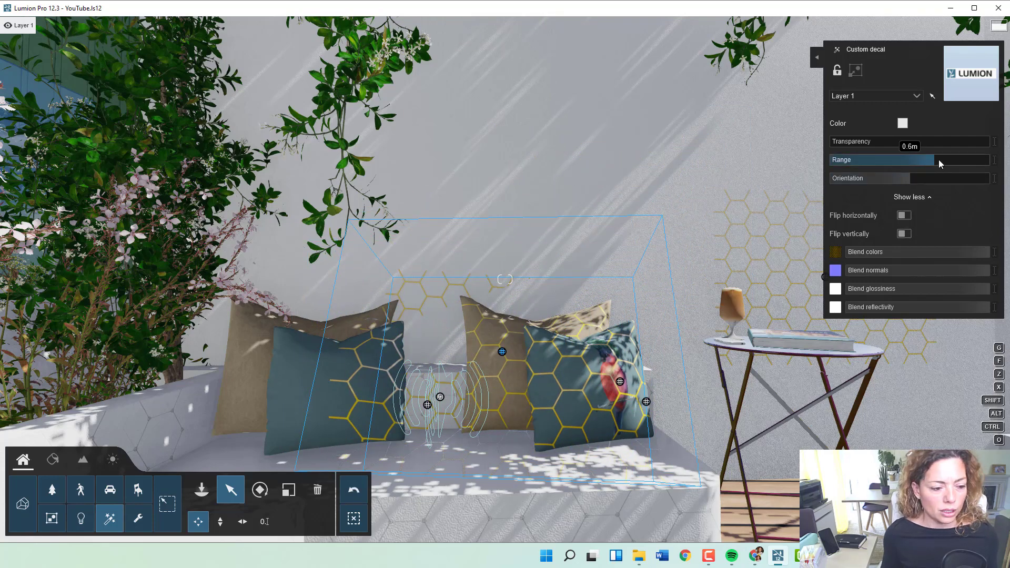
Reduce the honeycomb decal's range and move it onto the front of the bird cushion.
drag(941, 159, 869, 159)
drag(503, 353, 584, 378)
mouse_move(584, 378)
right_down()
mouse_move(571, 370)
mouse_move(584, 365)
right_up()
key(w)
key(s)
key(w)
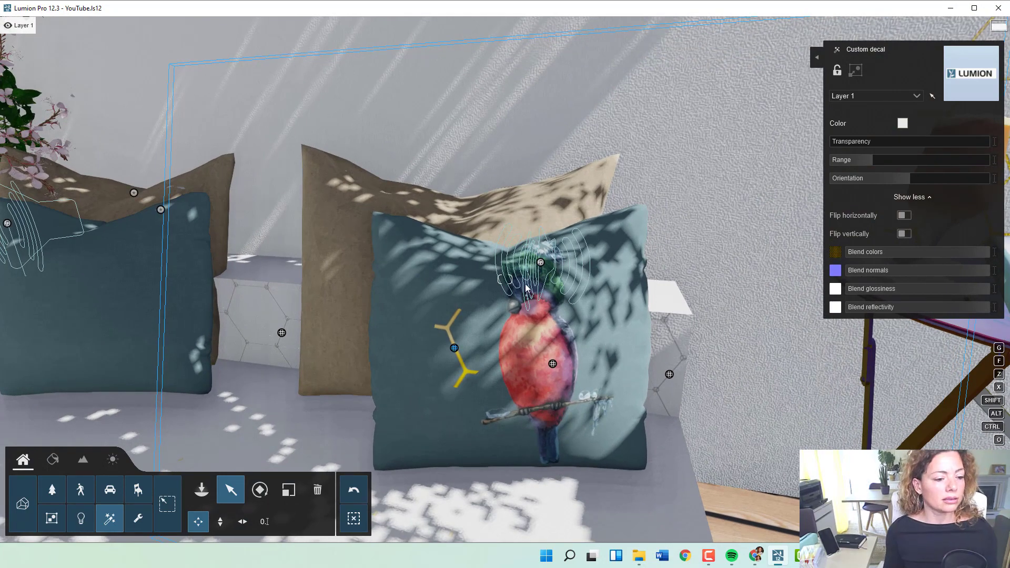
Raise the honeycomb decal's range slightly and shift it to the upper part of the bird cushion.
mouse_move(480, 349)
mouse_down()
mouse_move(481, 336)
mouse_move(470, 339)
mouse_up()
drag(878, 160, 896, 158)
drag(469, 339, 448, 298)
right_drag(448, 298, 417, 305)
key(s)
key(w)
key(s)
right_drag(504, 279, 594, 260)
key(w)
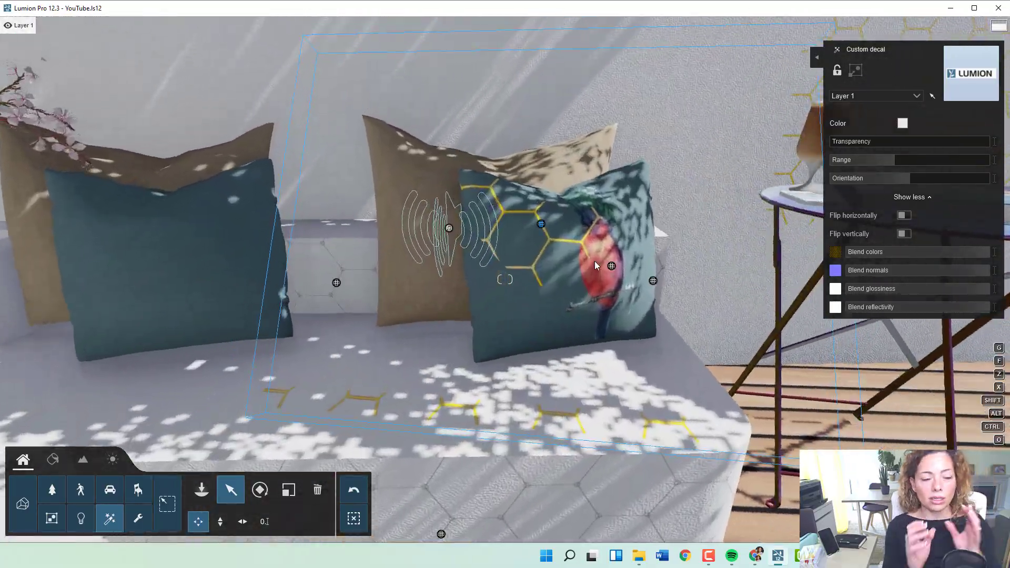
Delete the honeycomb decal from the bird cushion.
click(317, 490)
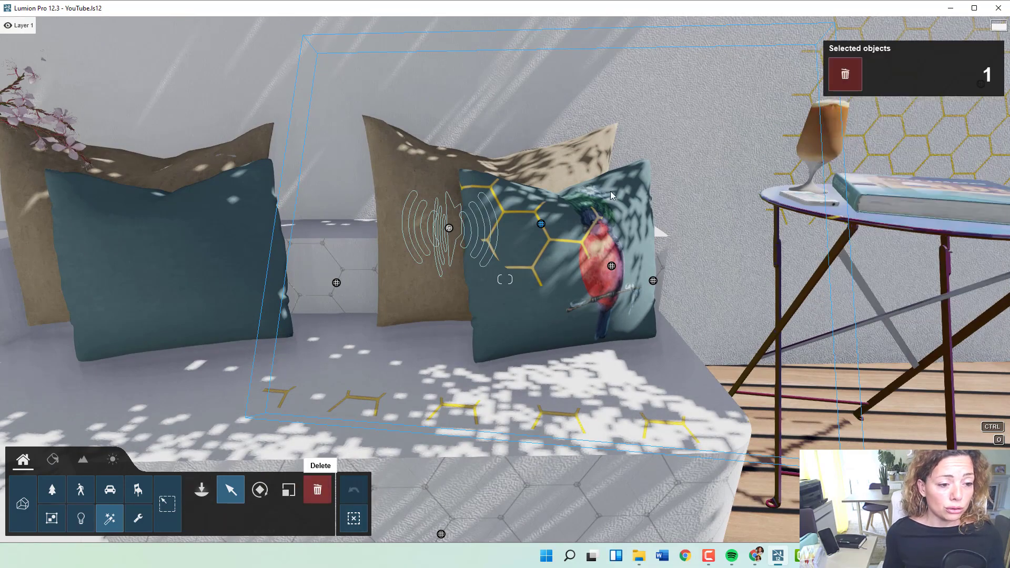
click(538, 223)
key(s)
right_drag(368, 338, 260, 316)
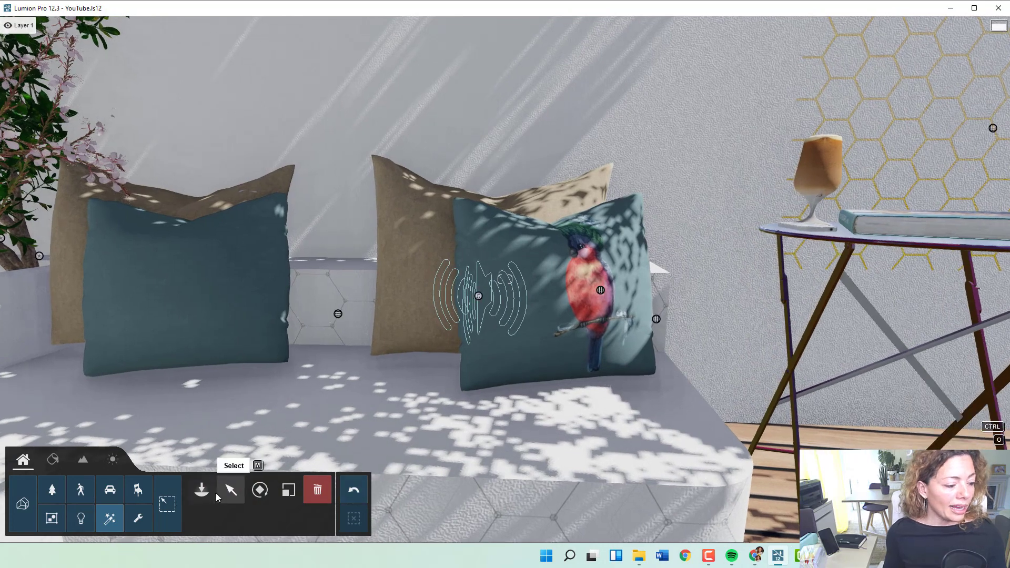
Place a new Custom decal on the lower part of the bird cushion and select it.
click(190, 494)
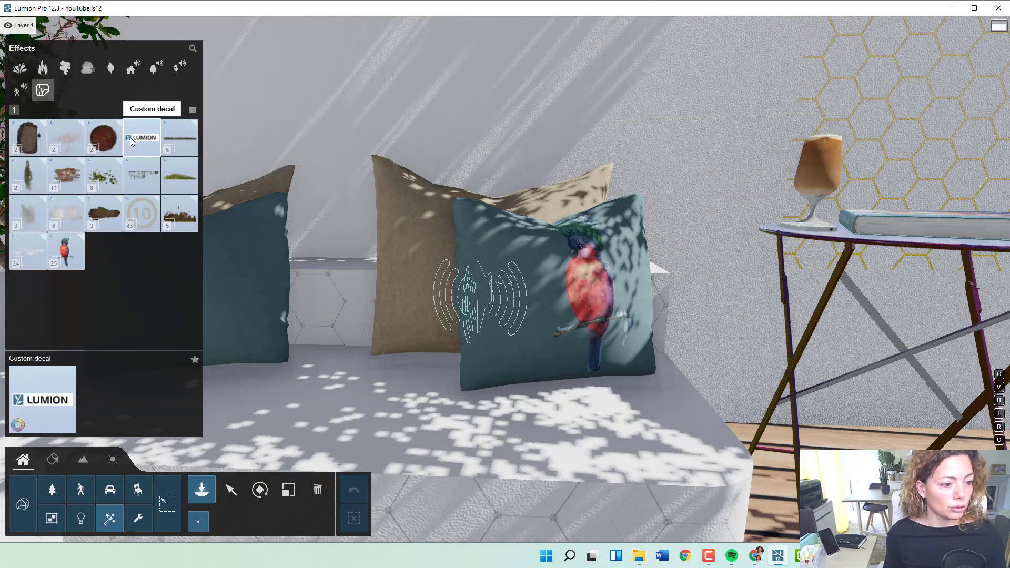
click(520, 357)
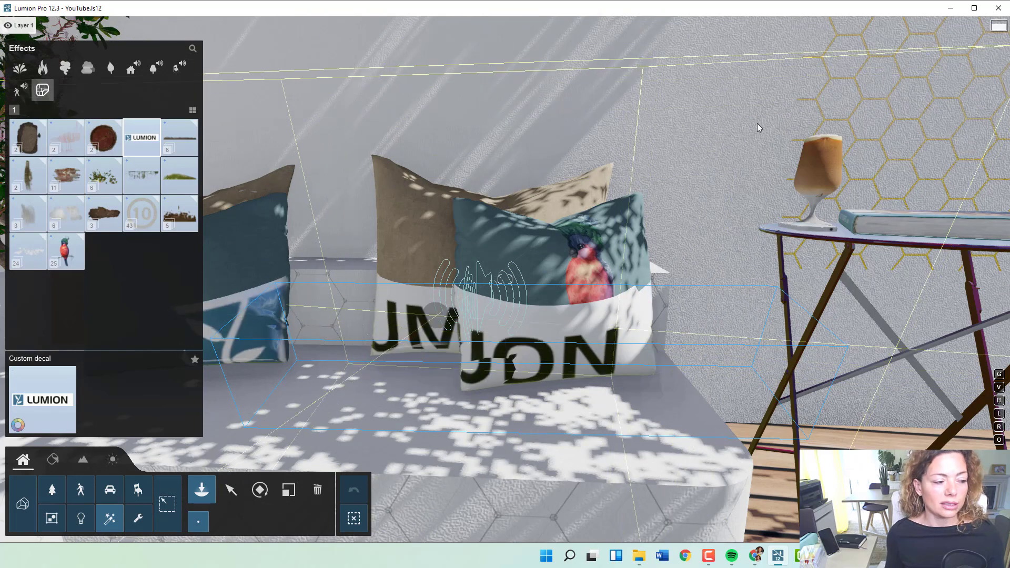
click(230, 489)
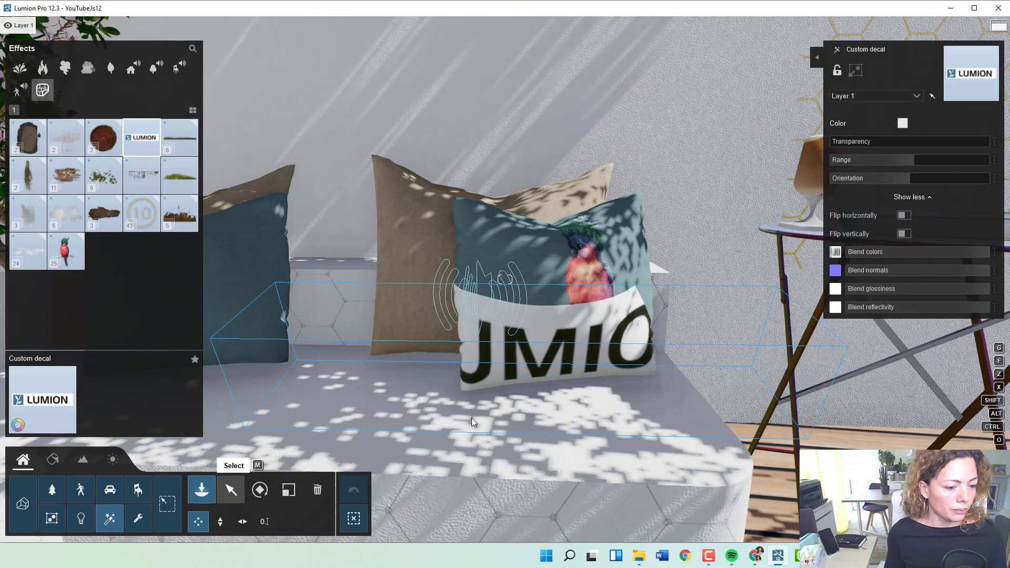
Load LogoCGD.png from the Downloads folder as the custom decal's colour image.
click(835, 254)
scroll(259, 181, down, 5)
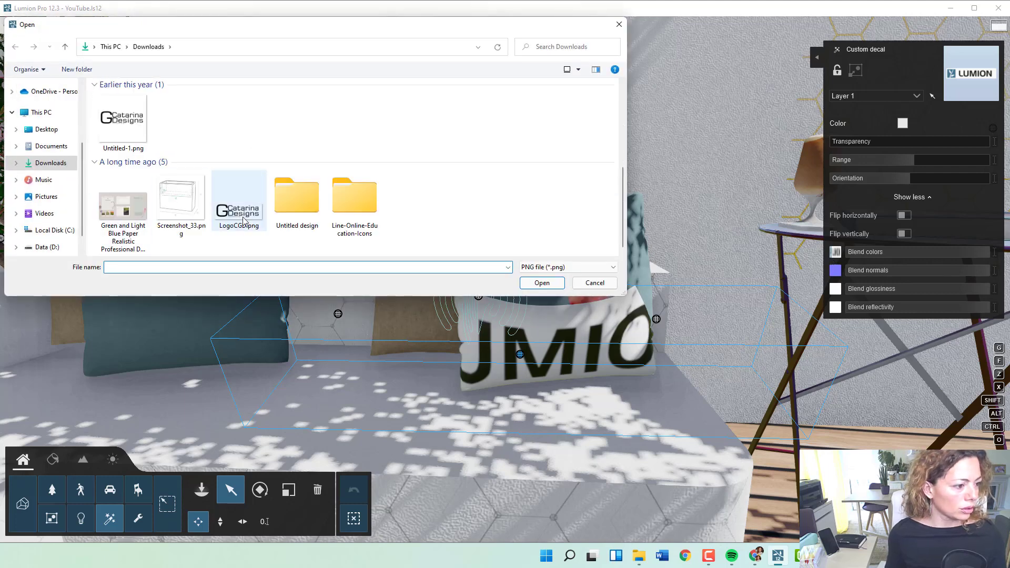
click(243, 219)
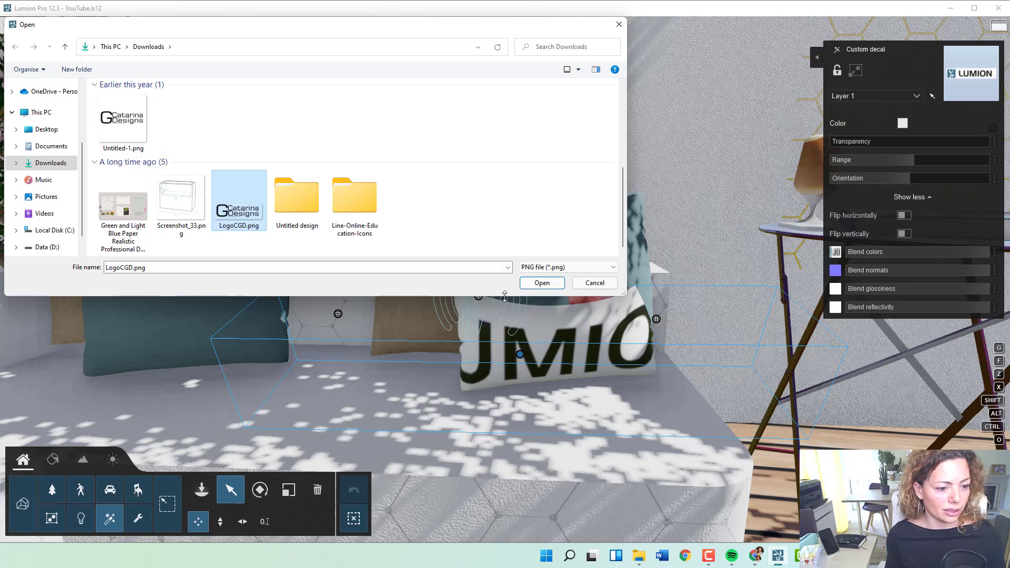
click(532, 287)
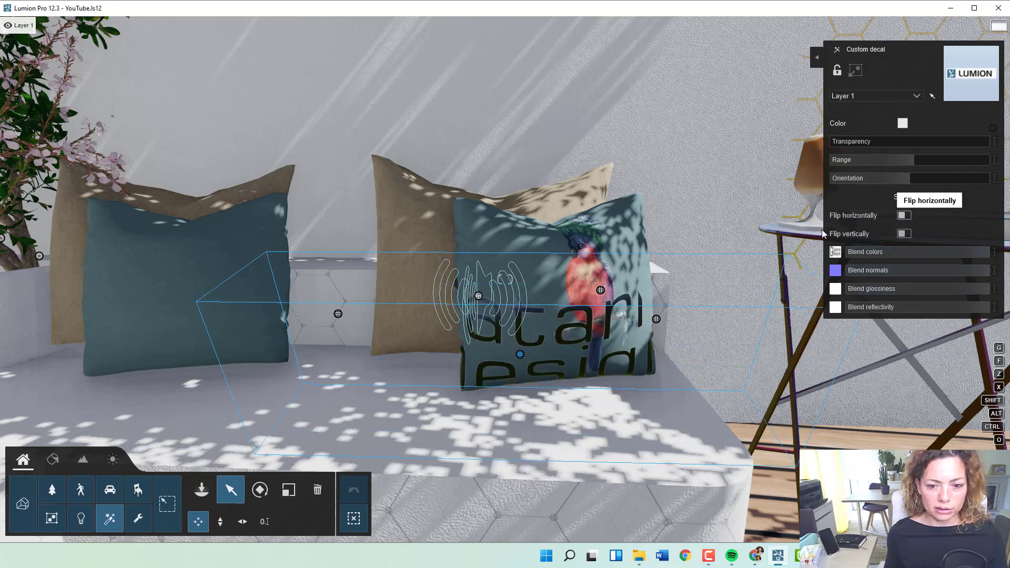
Shrink the logo decal to fit the cushion and move it beneath the bird.
click(287, 490)
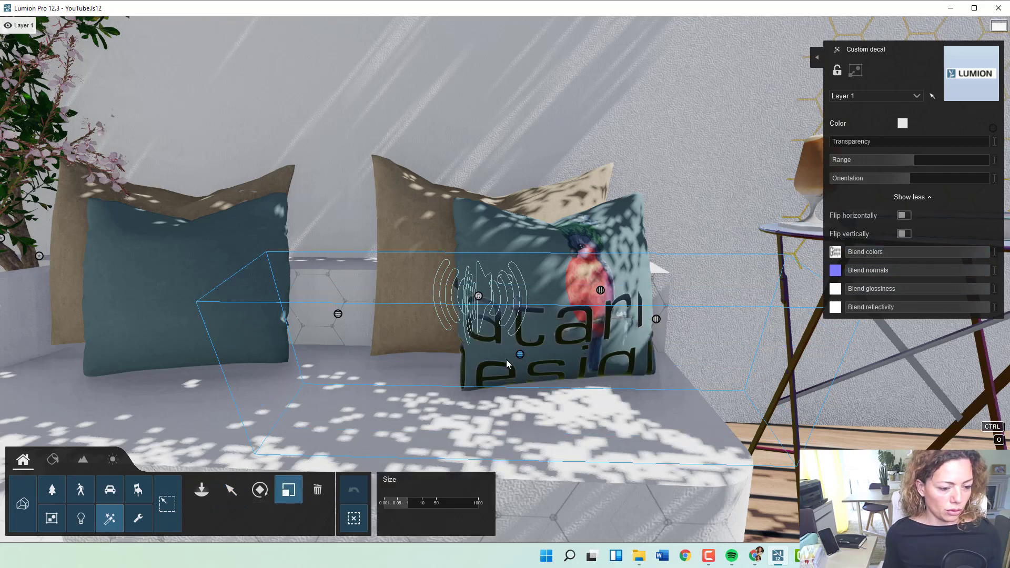
drag(407, 503, 402, 504)
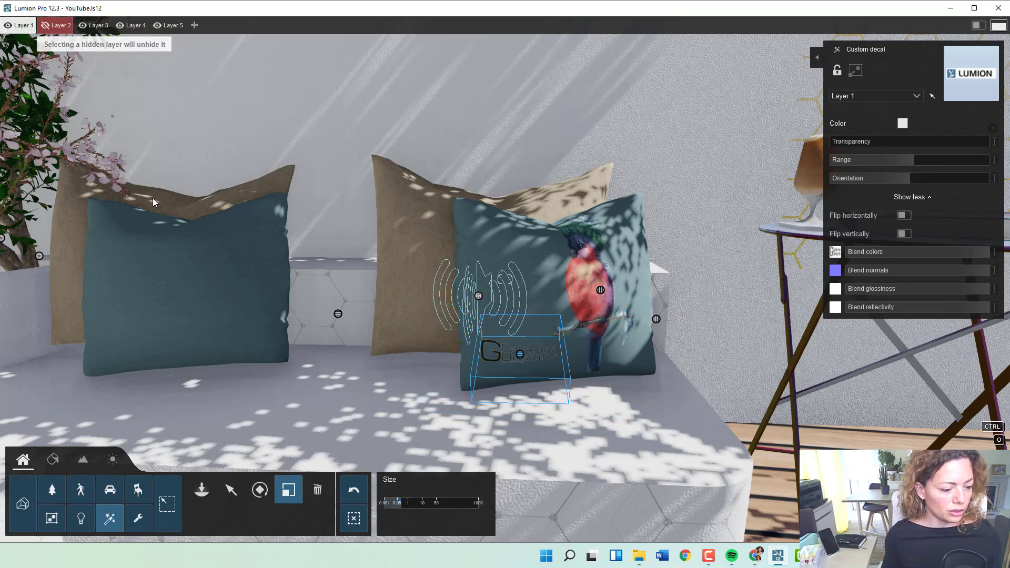
click(231, 490)
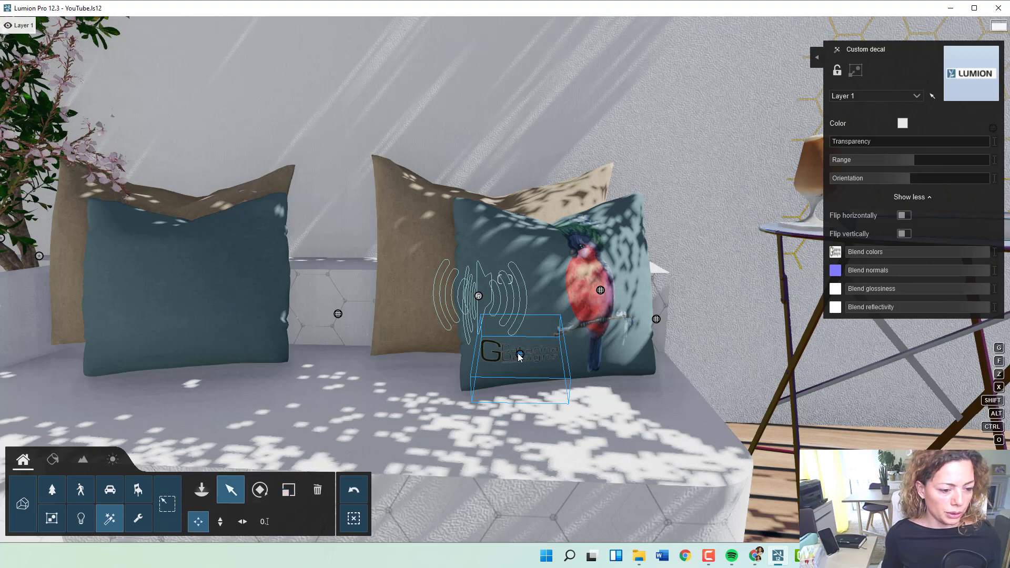
drag(520, 356, 595, 364)
Shift the logo decal to the bird cushion's lower corner, beside the bird's tail.
key(w)
right_drag(596, 364, 637, 403)
key(s)
key(w)
key(w)
key(s)
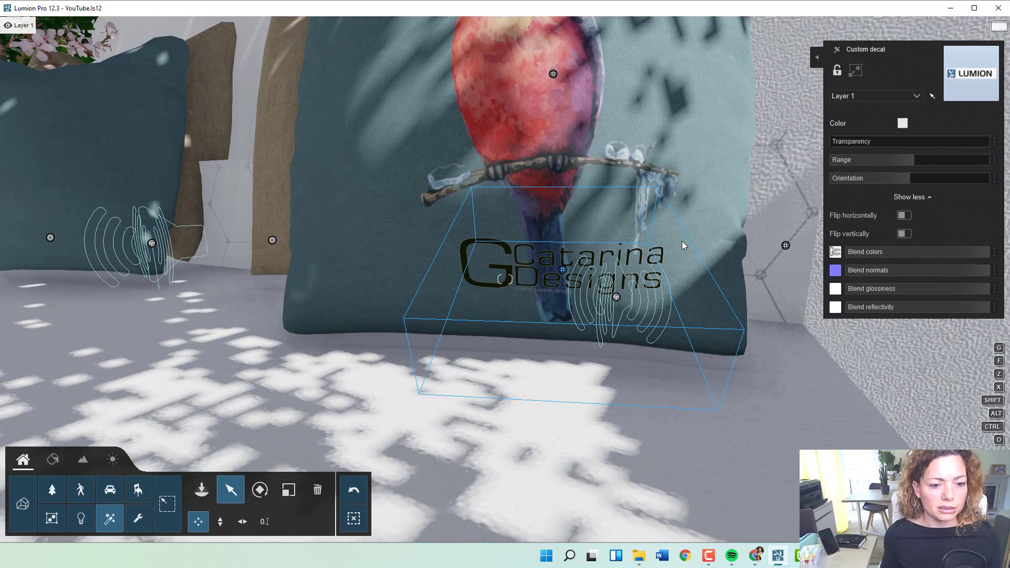
right_drag(682, 244, 686, 219)
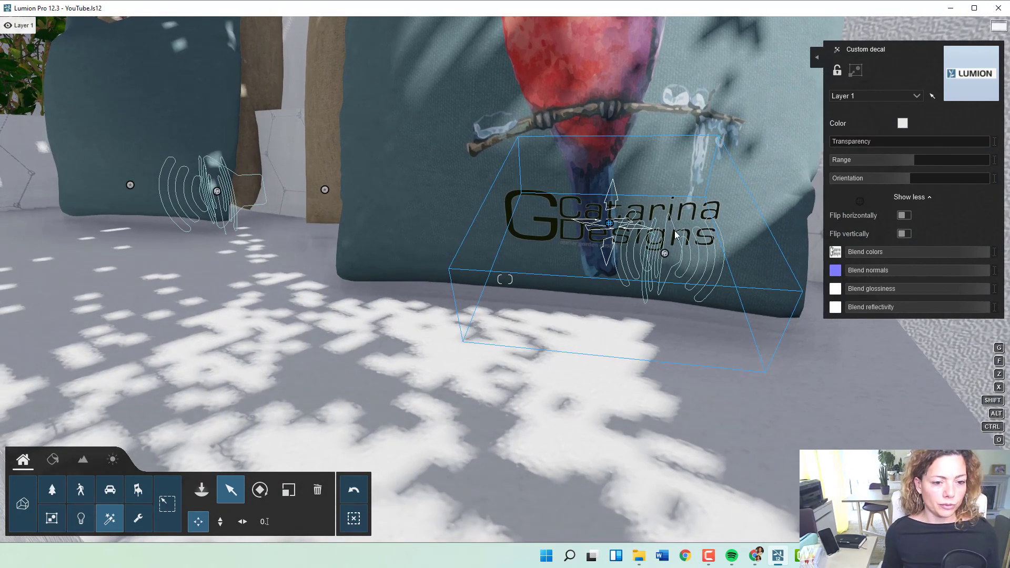
drag(614, 227, 682, 269)
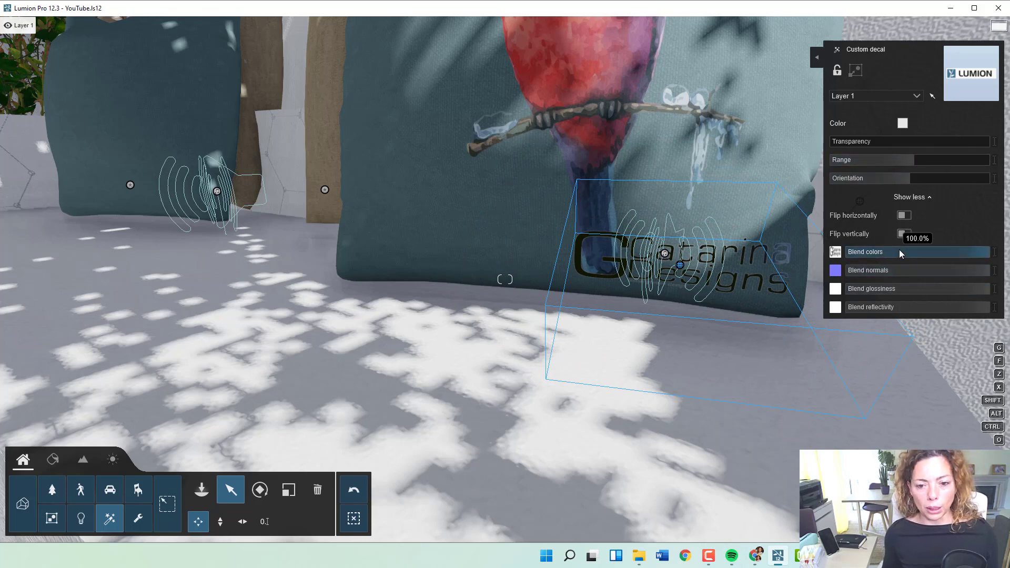
Try the logo decal's colour blend, transparency, and horizontal and vertical flips, restoring the original settings.
drag(898, 249, 990, 254)
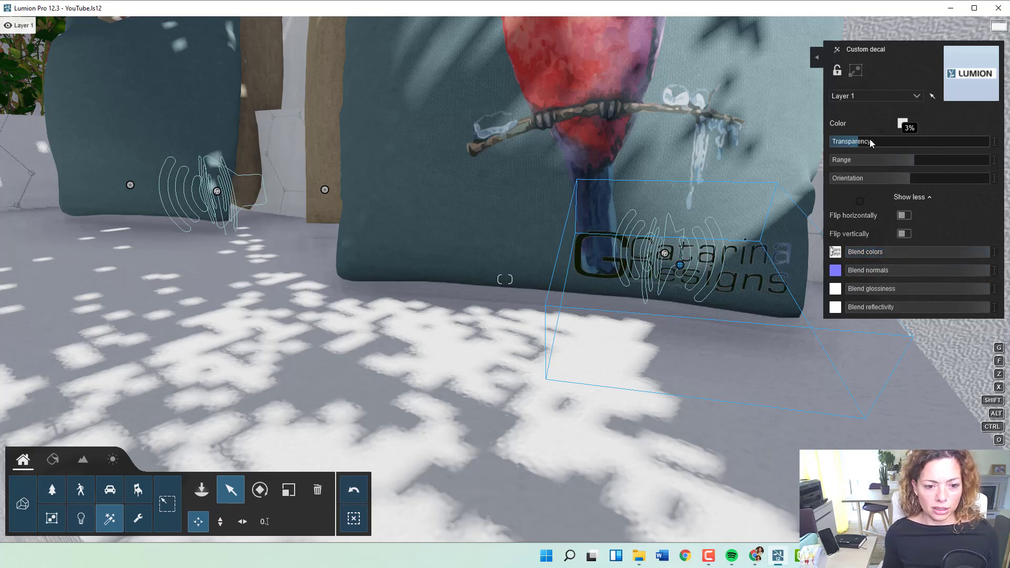
drag(926, 141, 703, 160)
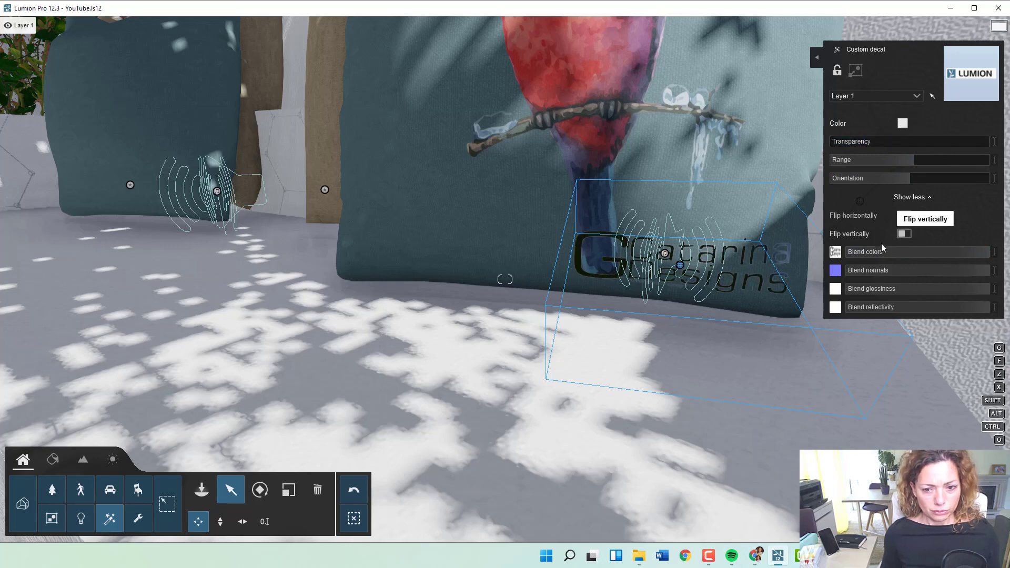
click(904, 216)
click(905, 216)
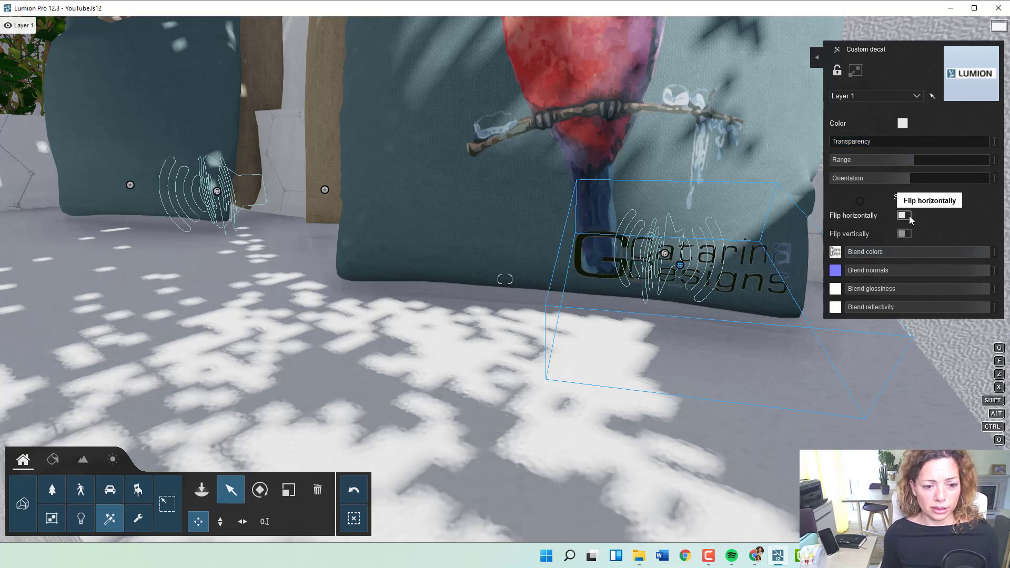
click(905, 234)
click(908, 234)
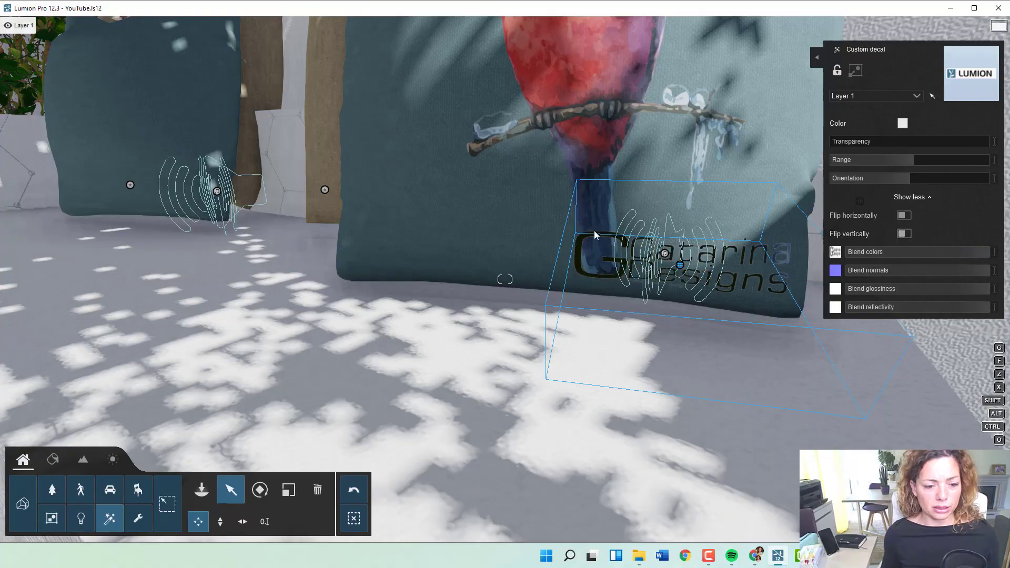
Move the logo decal from the cushion to the bench's front face and enlarge it to nearly the face's height.
right_drag(604, 227, 700, 253)
key(s)
right_drag(505, 279, 452, 273)
key(w)
key(s)
right_drag(626, 279, 667, 282)
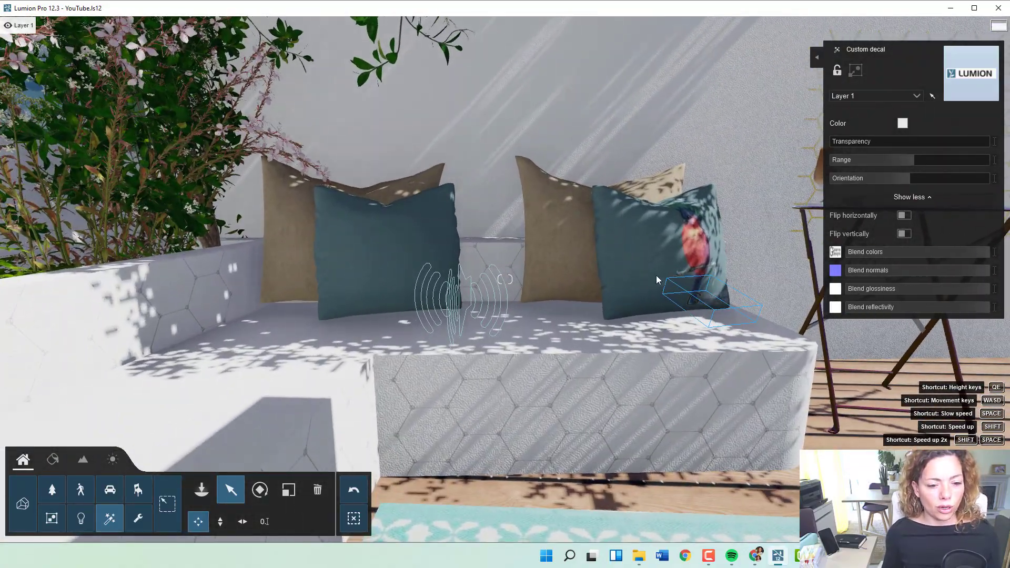
drag(710, 304, 663, 402)
click(288, 489)
click(231, 489)
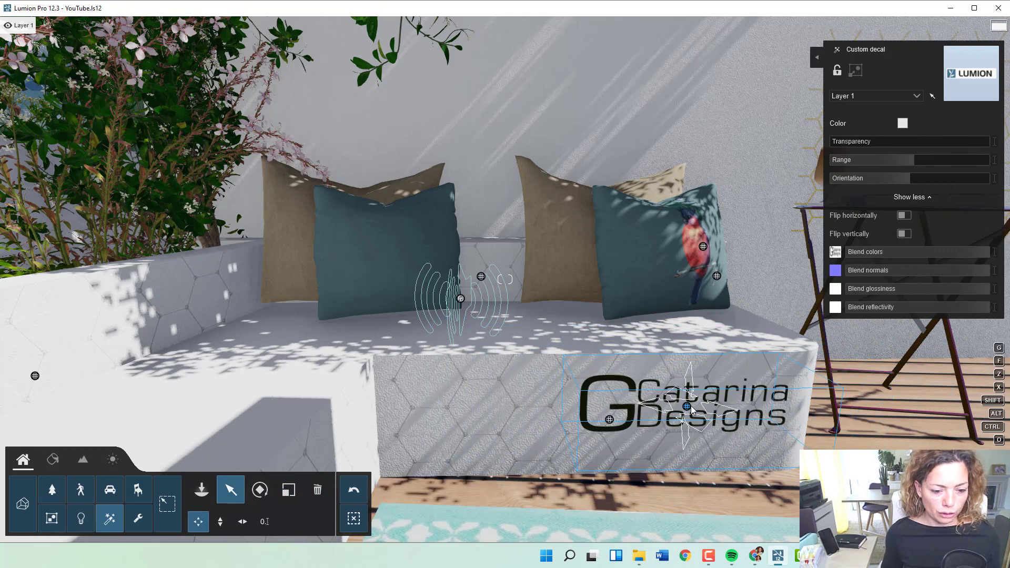
Slide the logo decal along the bench's front face, away from the outer corner.
drag(703, 433, 685, 433)
right_drag(683, 406, 728, 489)
key(w)
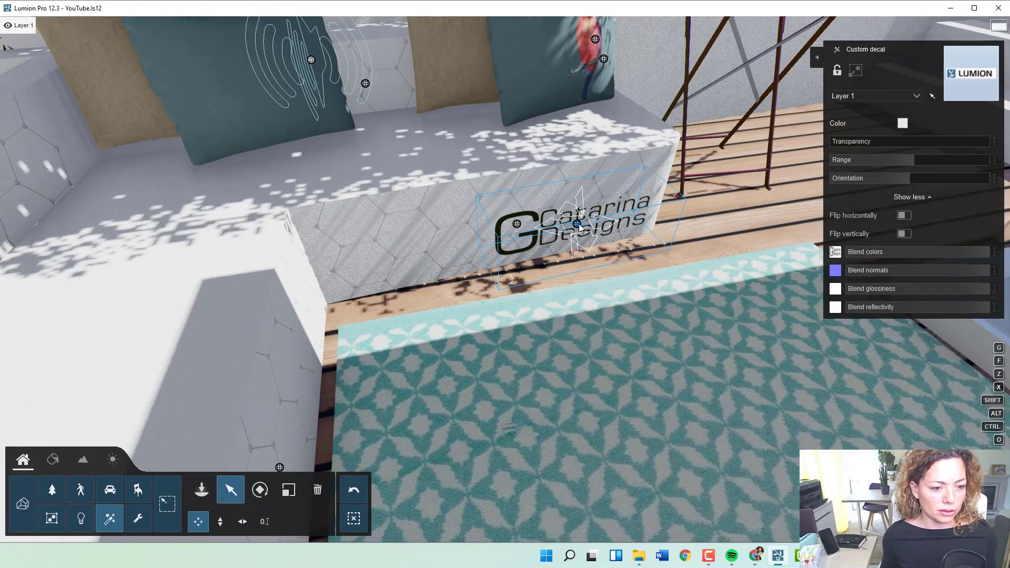
drag(578, 226, 538, 210)
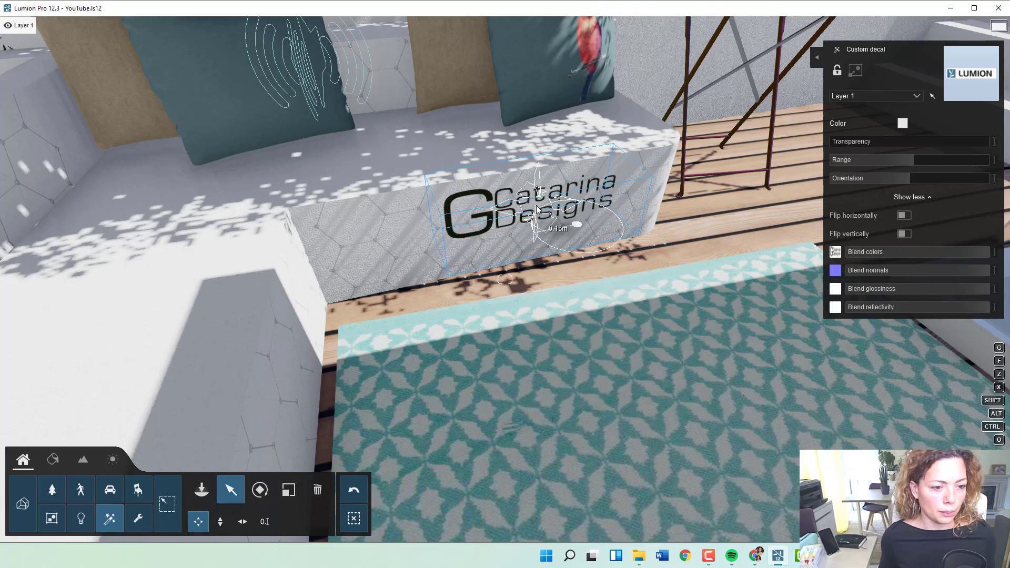
Place a Pouf 001 from the seating objects on the patterned rug in front of the bench.
click(139, 492)
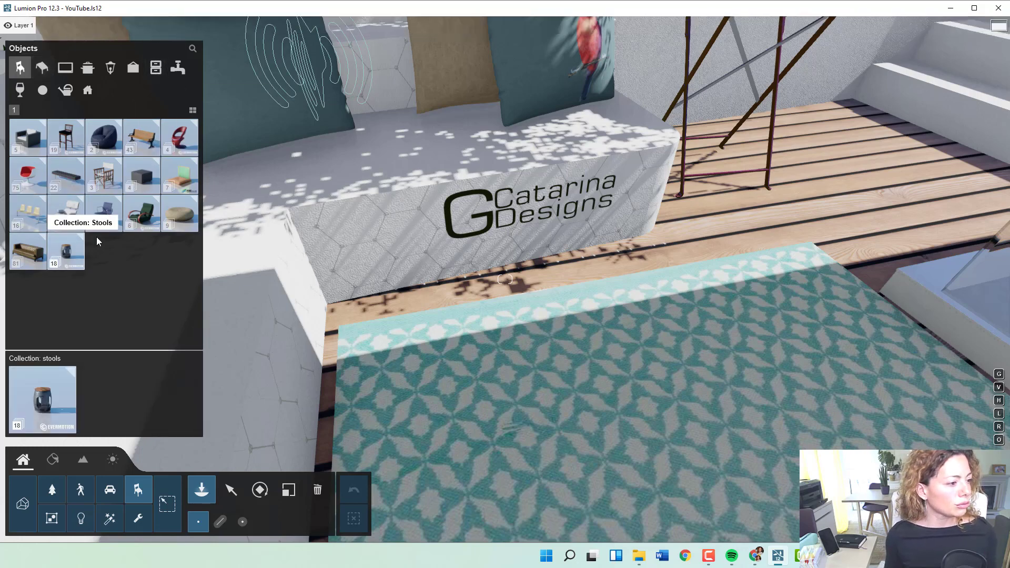
click(181, 213)
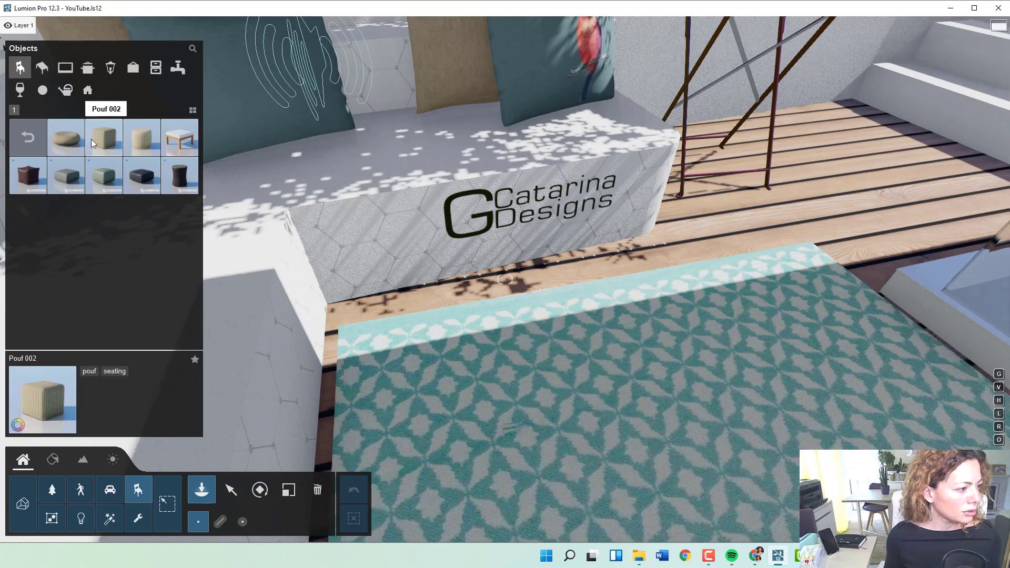
click(66, 138)
click(630, 376)
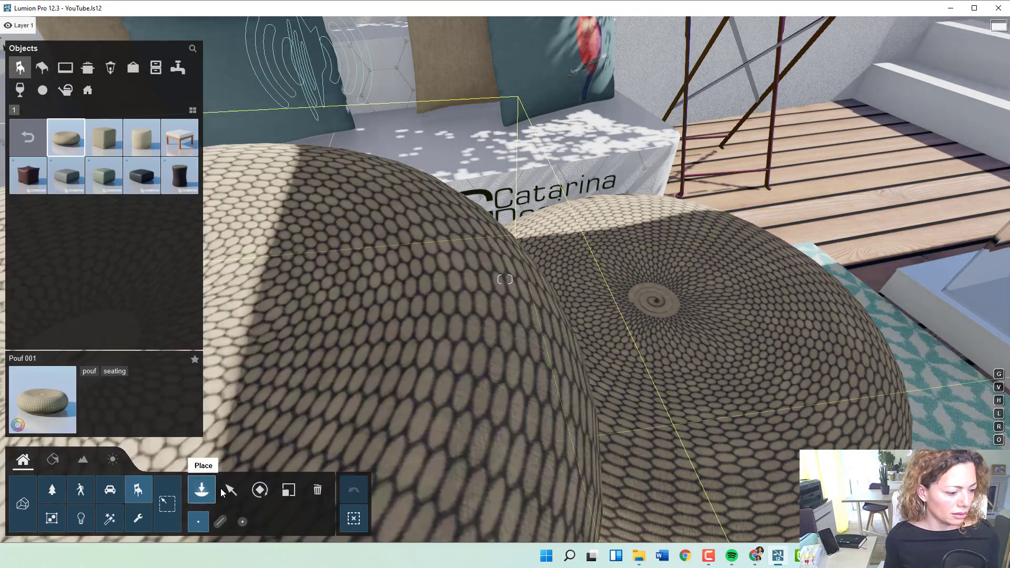
Move the logo decal from the bench's front face onto the top of the pouf.
click(230, 490)
click(525, 218)
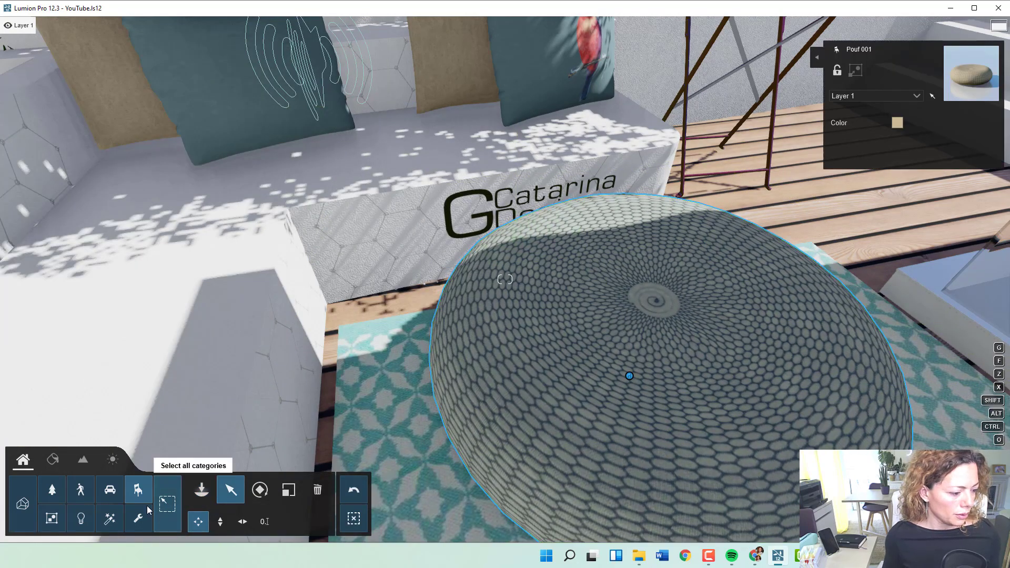
click(108, 520)
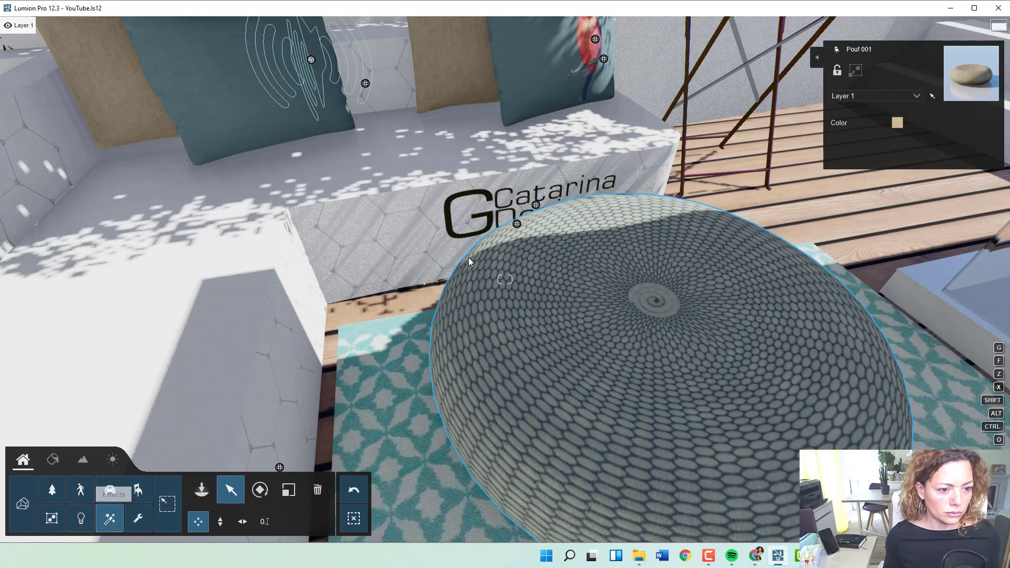
drag(535, 205, 634, 356)
Examine the logo decal's projection on the pouf up close and from across the terrace.
right_drag(633, 356, 658, 363)
key(w)
key(s)
mouse_move(505, 279)
right_down()
mouse_move(452, 263)
mouse_move(363, 200)
mouse_move(504, 284)
mouse_move(505, 300)
mouse_move(515, 268)
right_up()
key(w)
key(s)
right_drag(706, 348, 762, 274)
key(s)
mouse_move(505, 279)
right_down()
mouse_move(429, 290)
mouse_move(505, 262)
right_up()
key(w)
key(s)
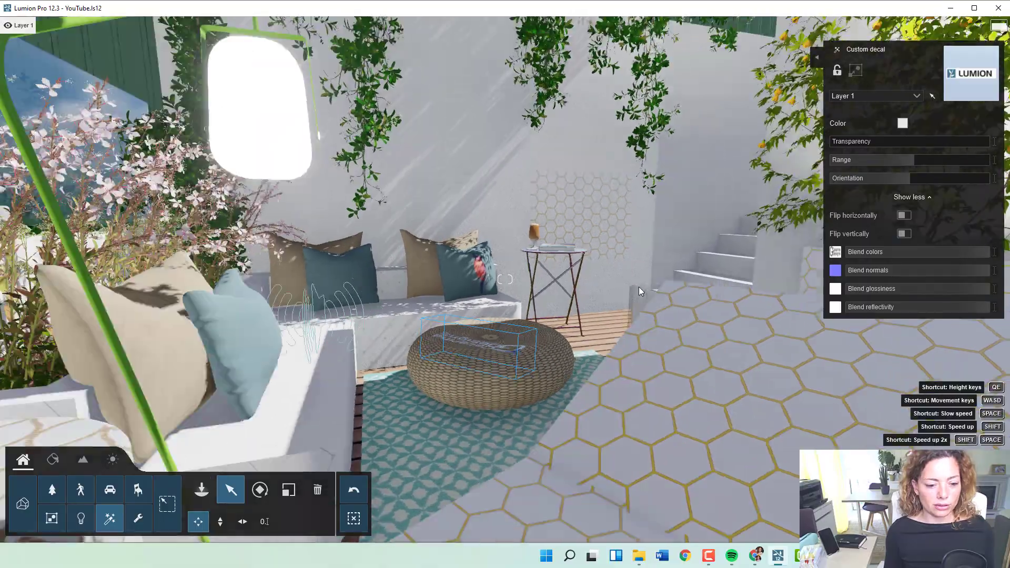
key(s)
right_drag(638, 286, 659, 269)
key(w)
key(s)
key(w)
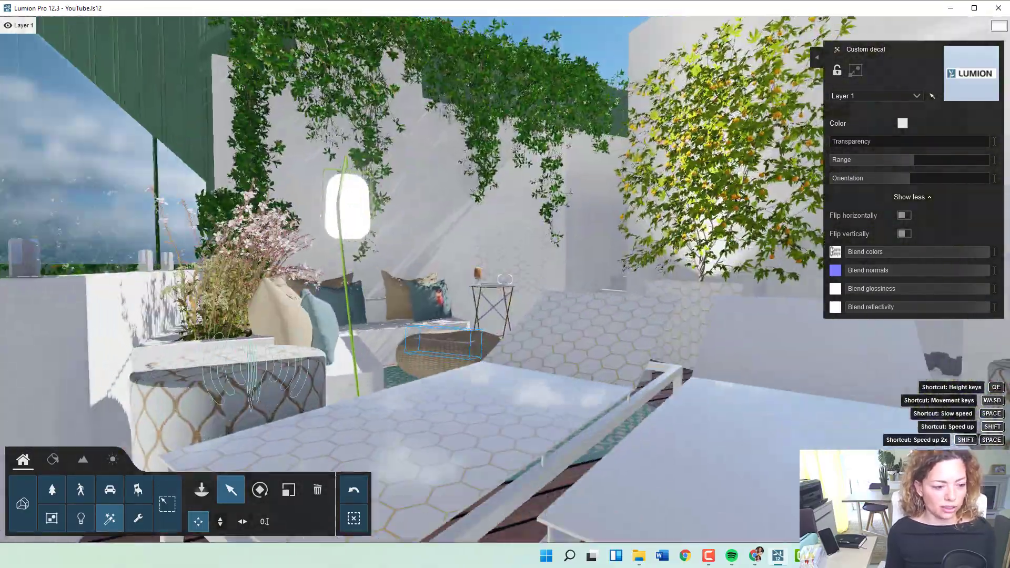
right_drag(505, 279, 479, 271)
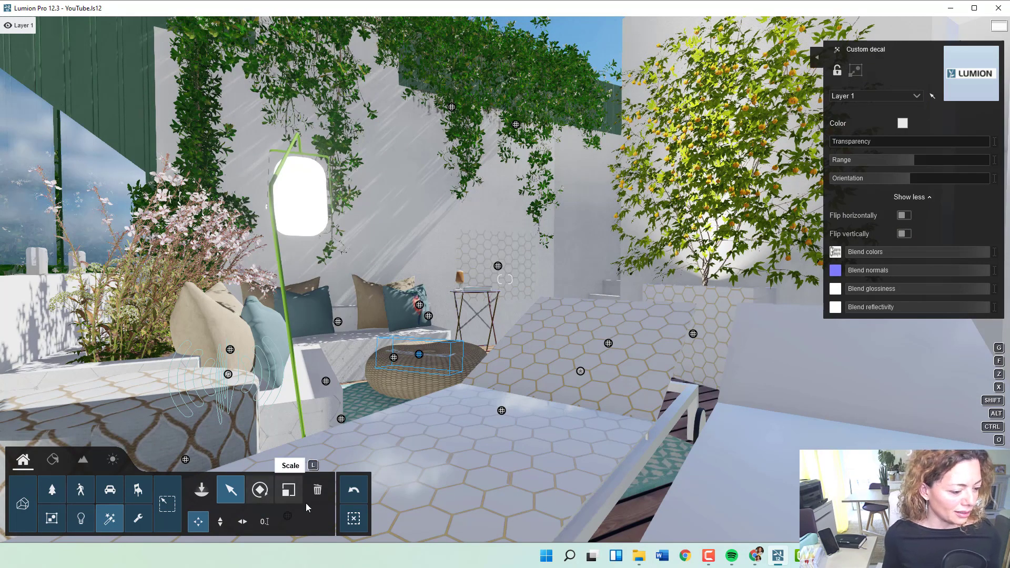
Delete the pouf together with the logo decal on it.
click(317, 489)
click(169, 503)
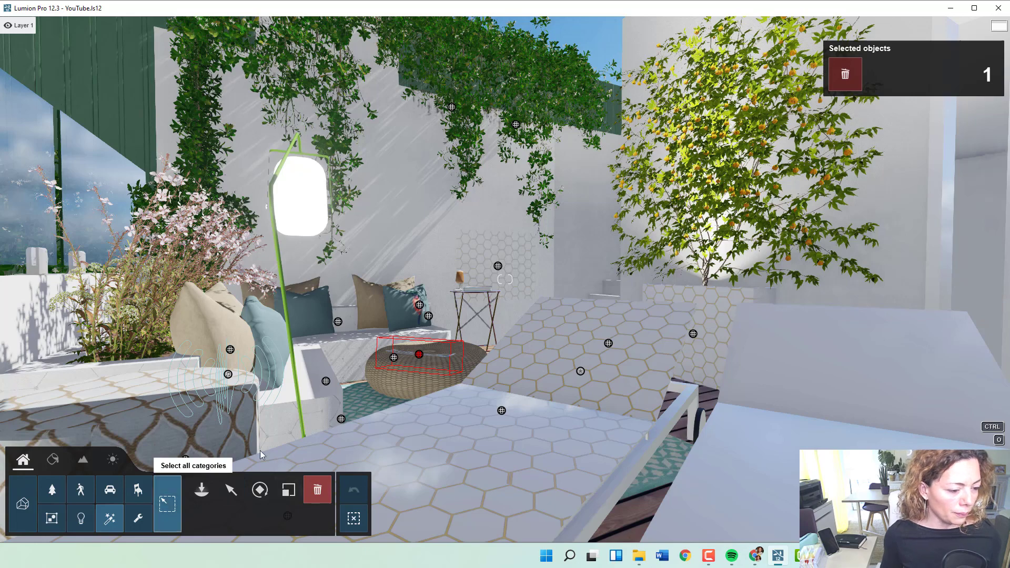
click(433, 386)
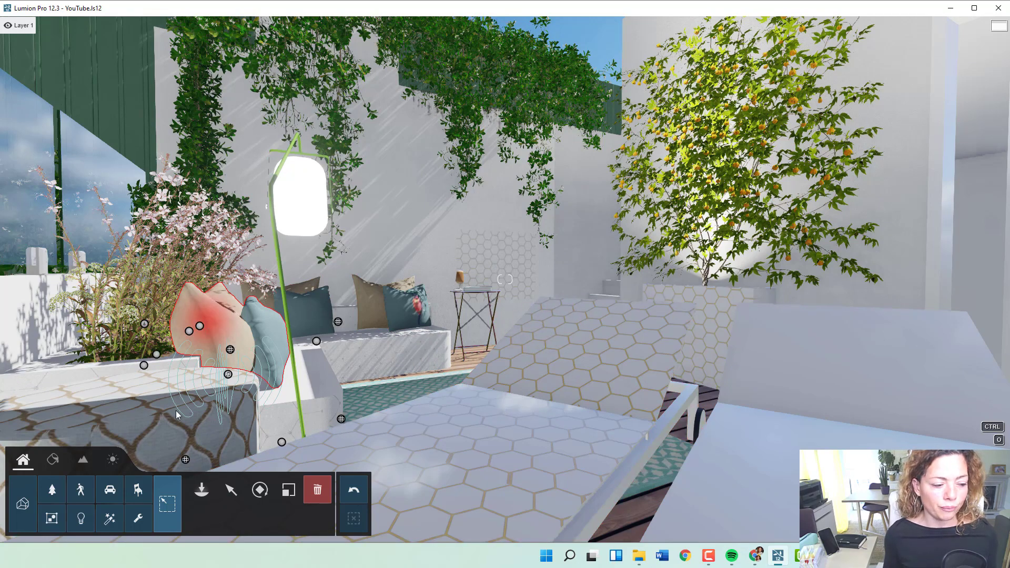
click(230, 490)
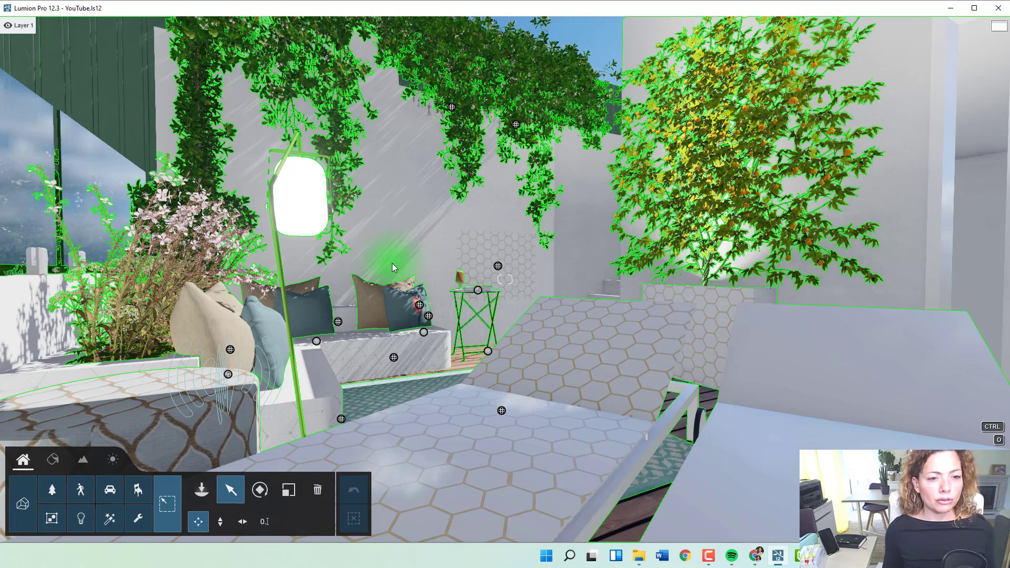